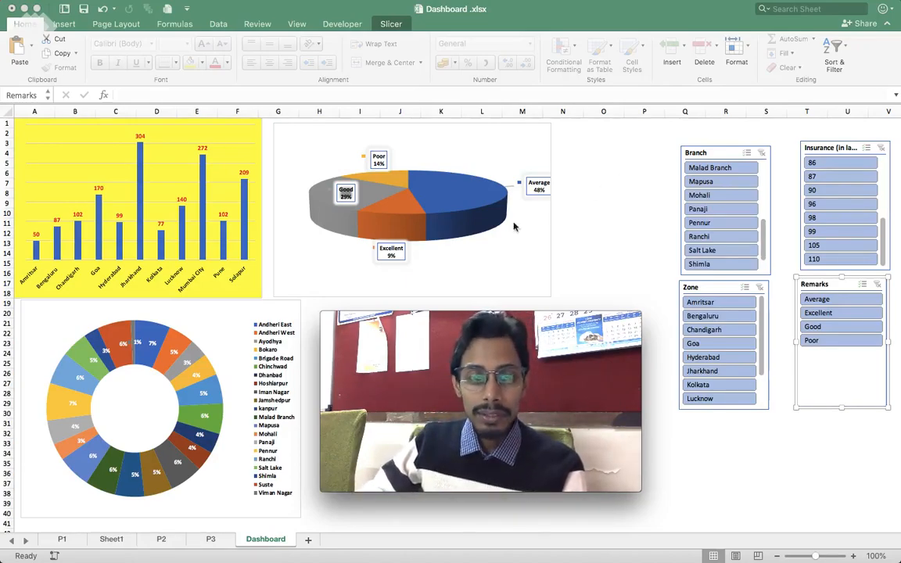
# - Examine the Branch, Insurance (in lakhs), Zone and Remarks columns of the source table on Sheet1
pyautogui.click(110, 540)
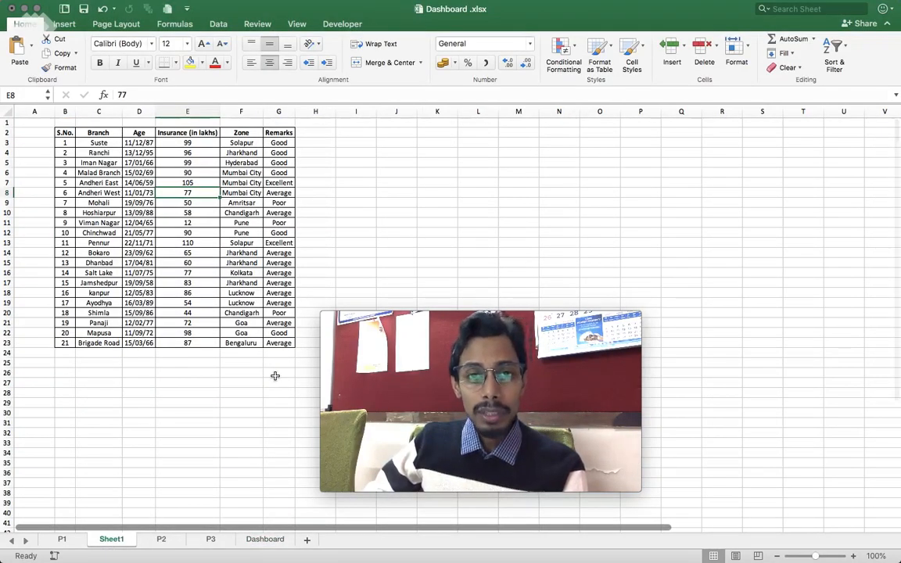
pyautogui.click(352, 241)
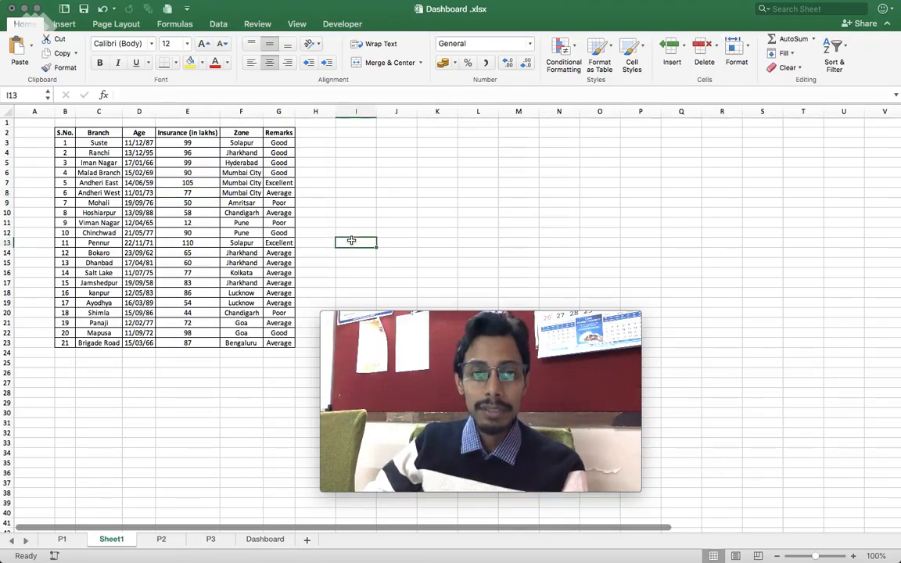
pyautogui.moveTo(100, 133); pyautogui.dragTo(98, 343)
pyautogui.moveTo(167, 143); pyautogui.dragTo(185, 350)
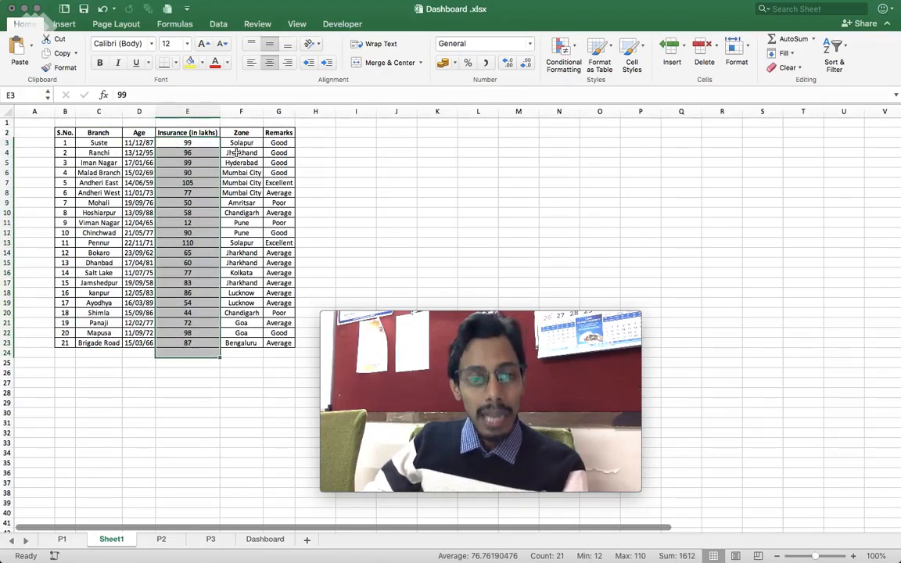
pyautogui.moveTo(235, 133); pyautogui.dragTo(240, 343)
pyautogui.moveTo(291, 133); pyautogui.dragTo(278, 334)
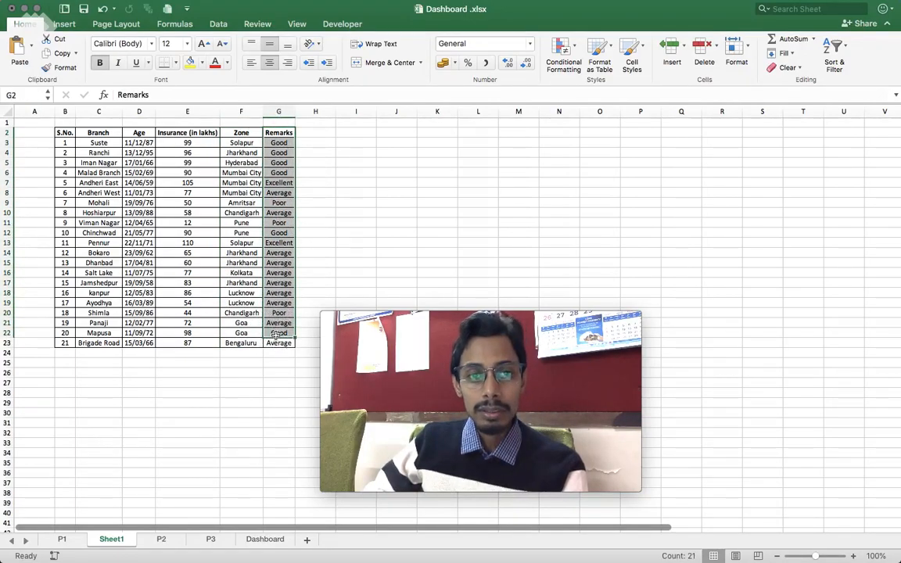
# - Compare insurance amounts with the Good, Excellent and Poor ratings in the Remarks column
pyautogui.click(187, 145)
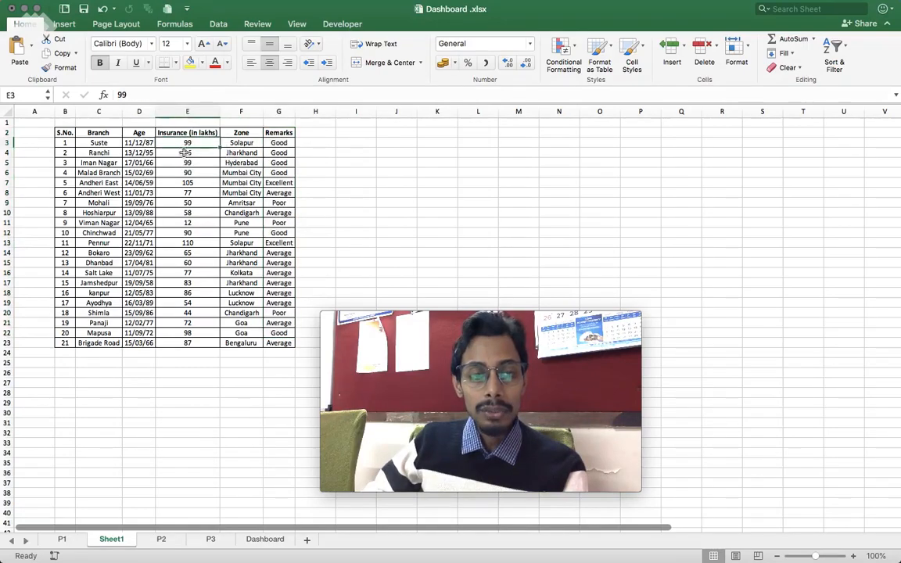
pyautogui.click(286, 145)
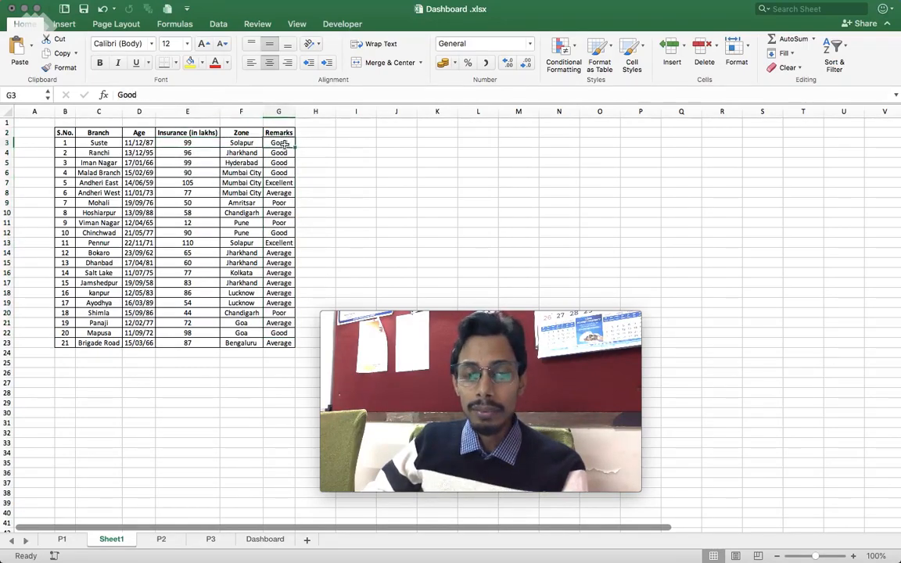
pyautogui.click(280, 182)
pyautogui.click(280, 203)
pyautogui.click(282, 222)
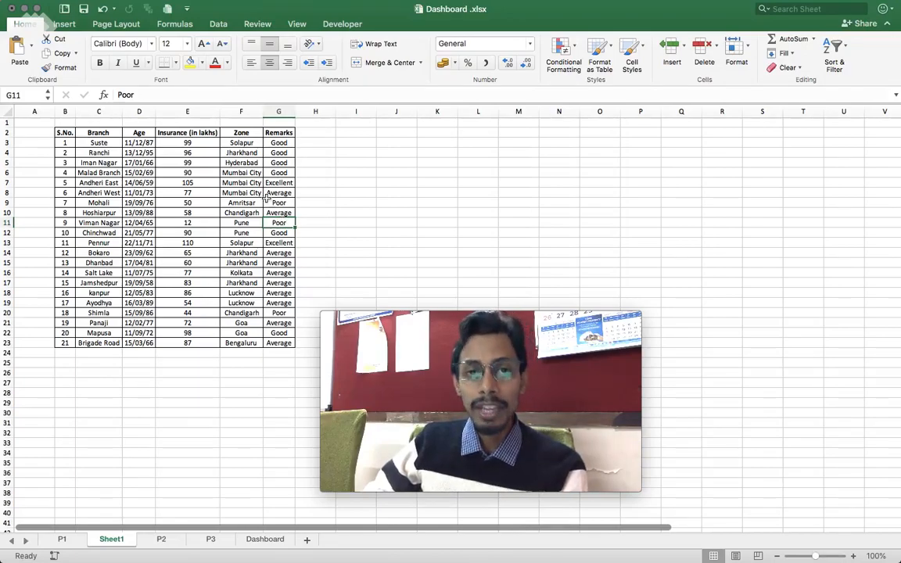
# - Filter the Dashboard charts by remark, trying Average, Excellent and Poor in turn
pyautogui.click(278, 543)
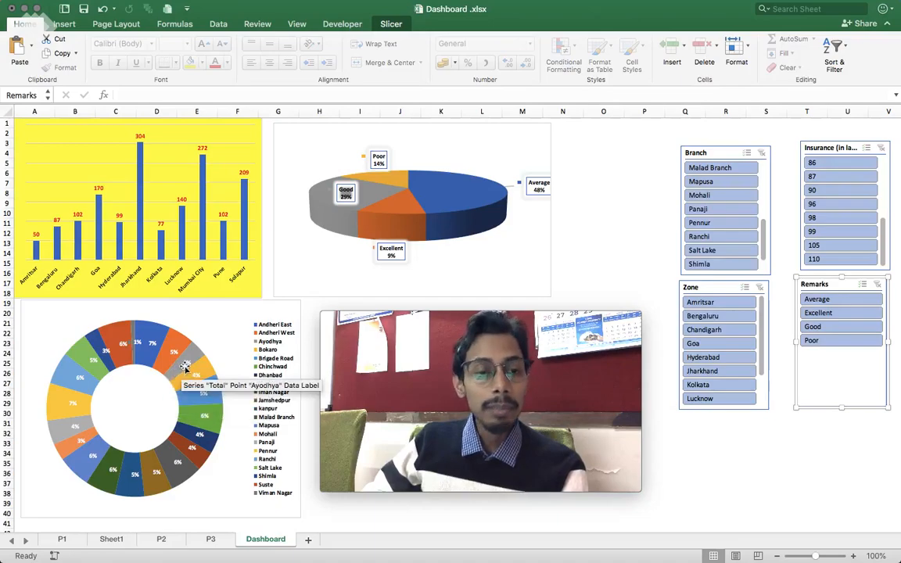
pyautogui.click(834, 302)
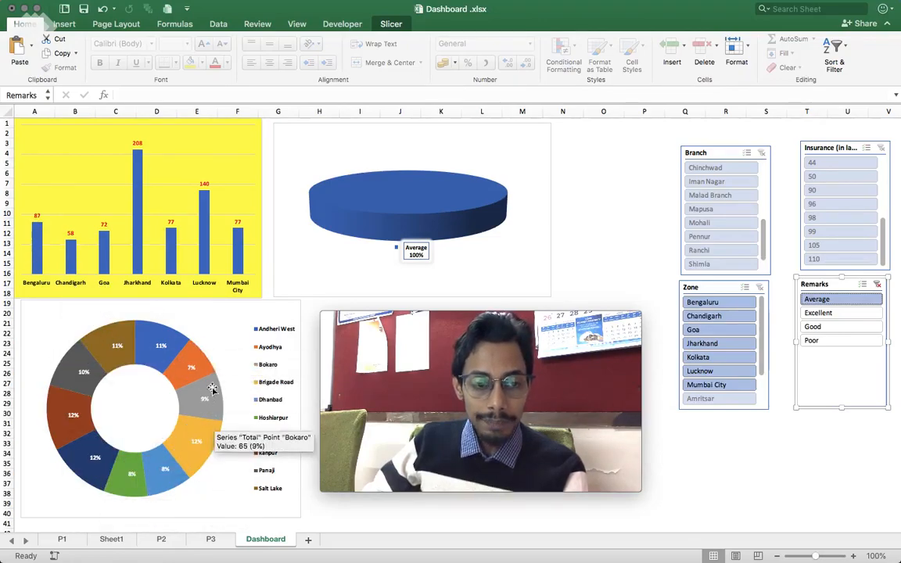
pyautogui.click(831, 316)
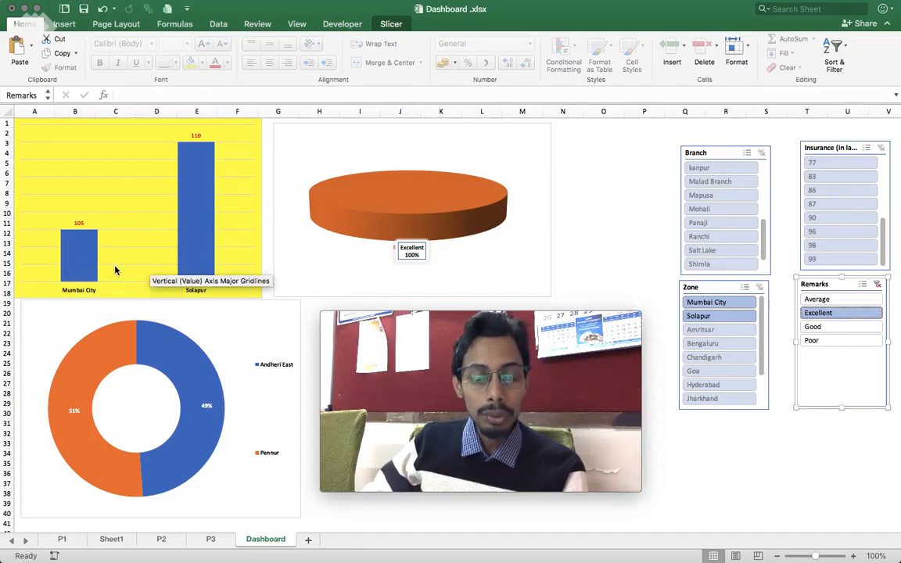
pyautogui.click(816, 341)
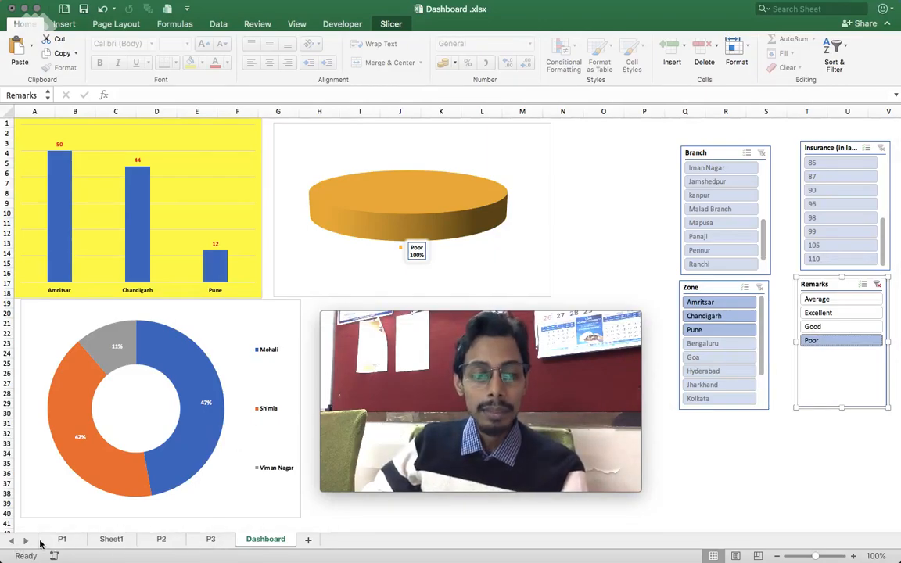
# - Compare the filtered results with Sheet1 and the P1 pivot table, and clear the Remarks slicer filter on the Dashboard
pyautogui.click(111, 540)
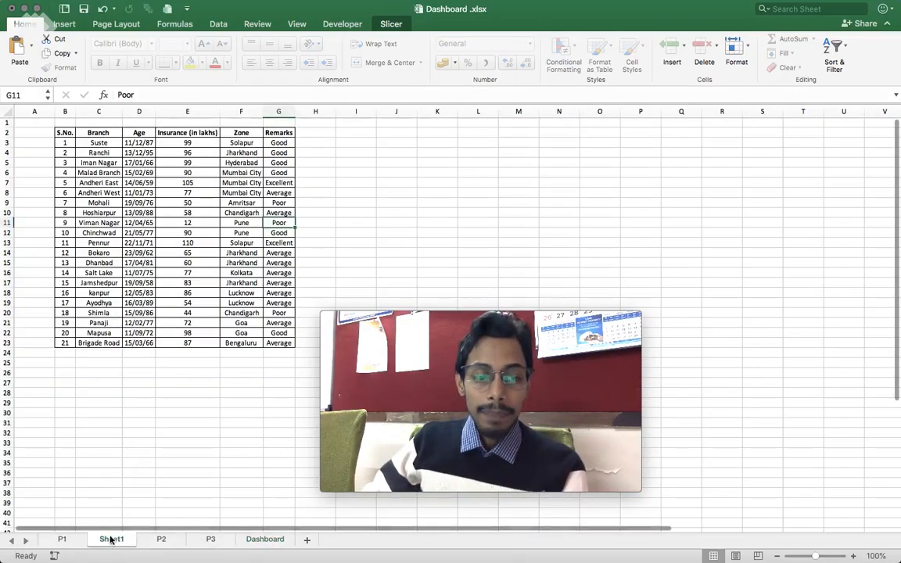
pyautogui.click(190, 202)
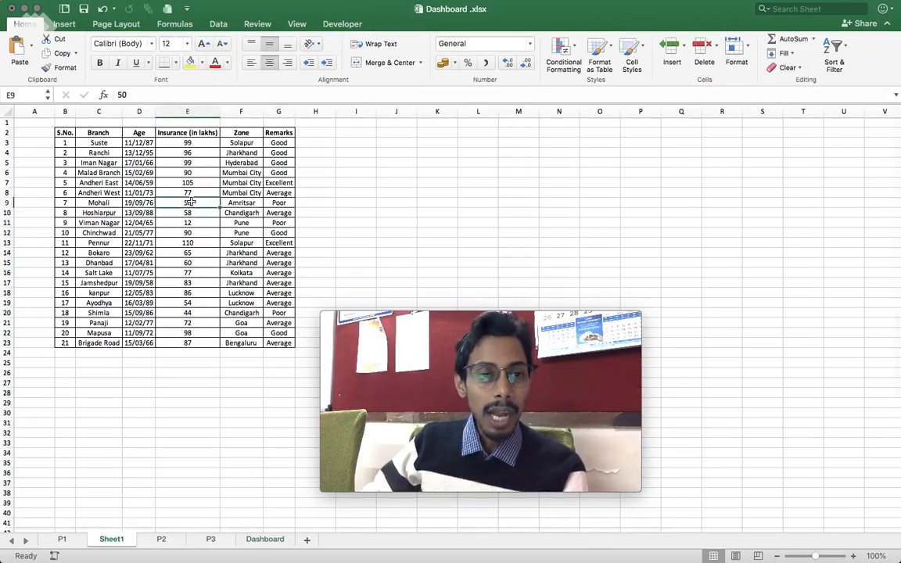
pyautogui.click(67, 544)
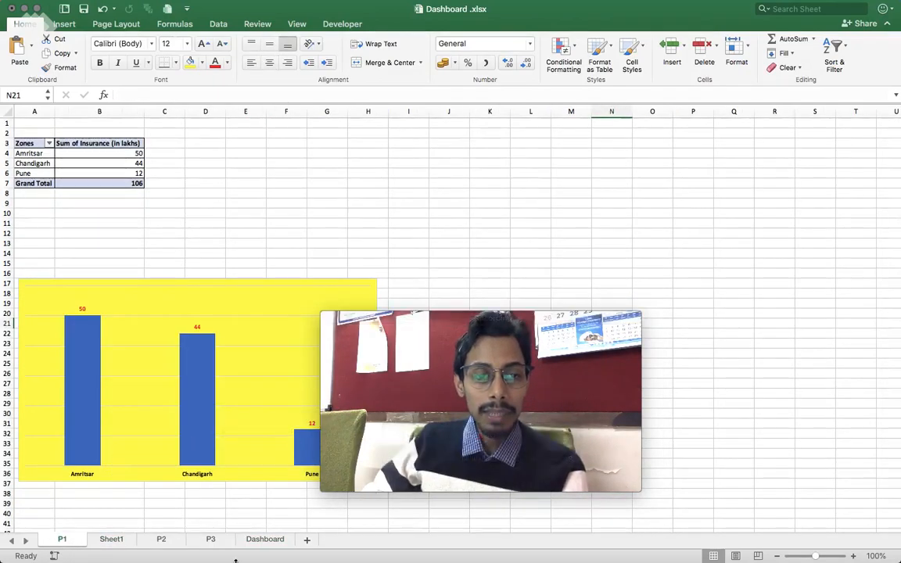
pyautogui.click(266, 539)
pyautogui.click(845, 285)
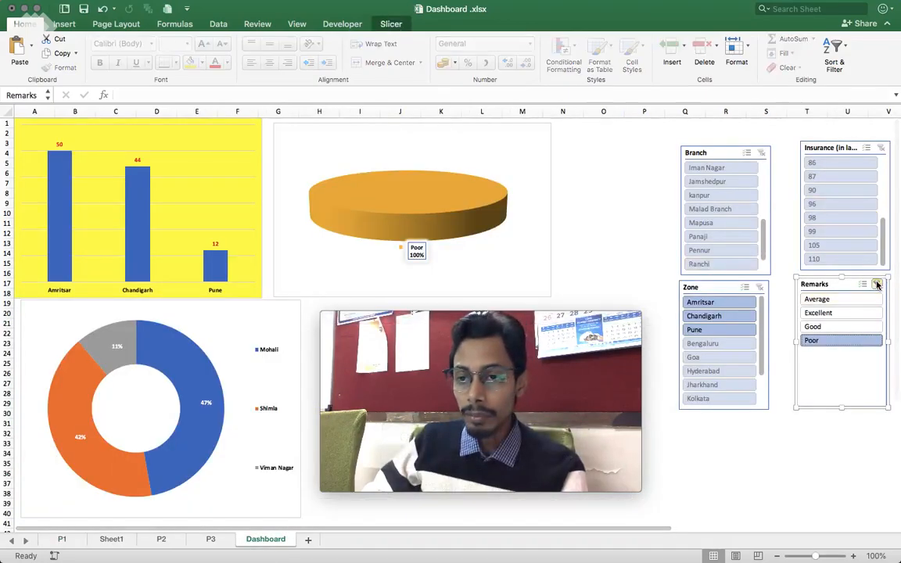
pyautogui.click(877, 285)
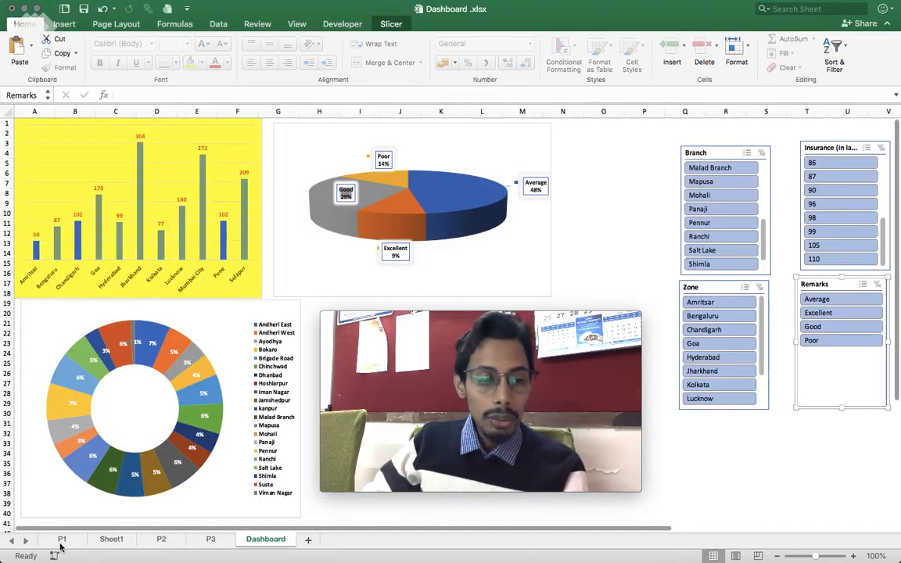
# - Review the pivot tables and charts on sheets P1, P2 and P3, ending on the P1 column chart
pyautogui.click(62, 539)
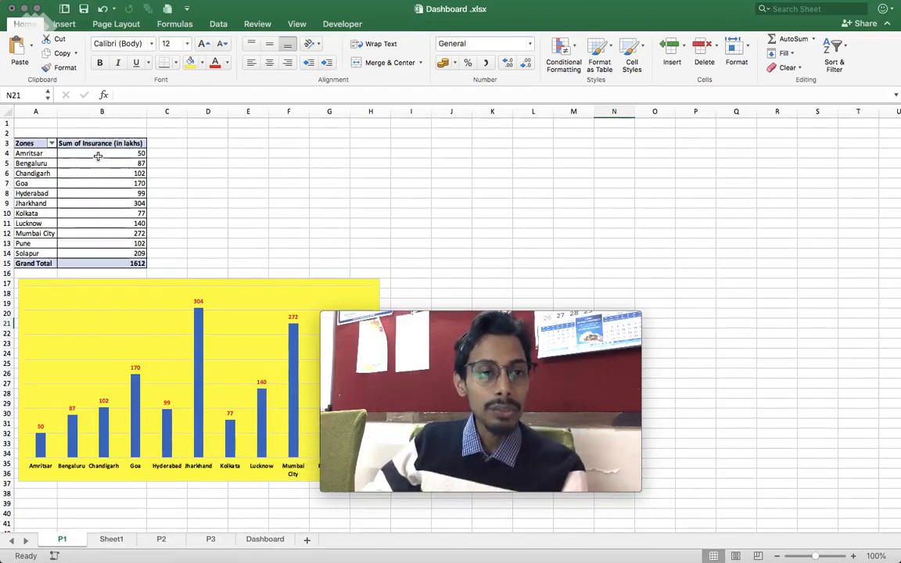
pyautogui.click(162, 540)
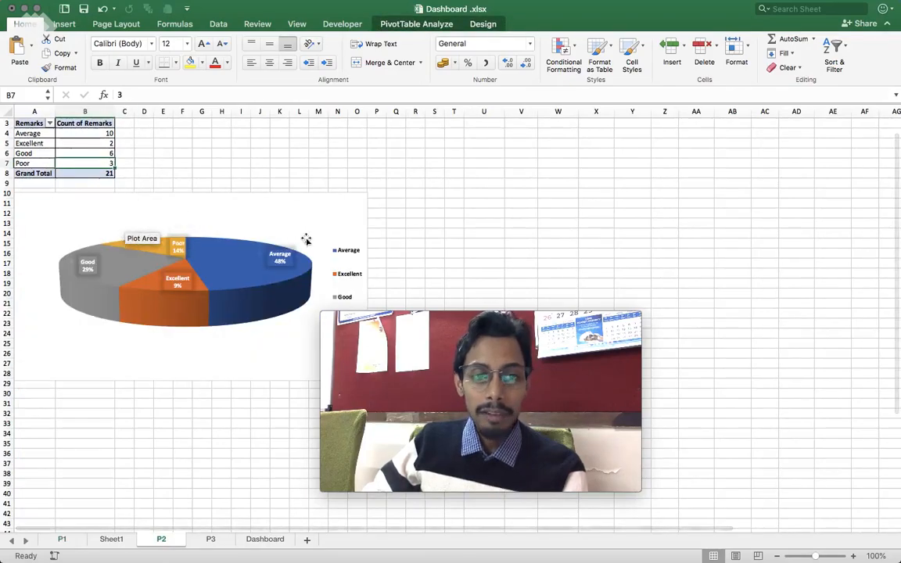
pyautogui.click(211, 540)
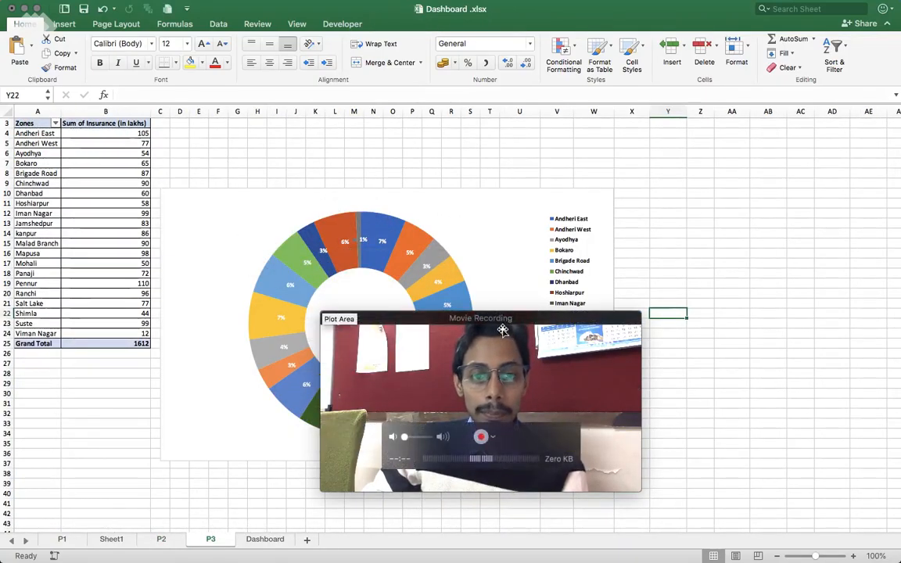
pyautogui.moveTo(506, 324); pyautogui.dragTo(900, 345)
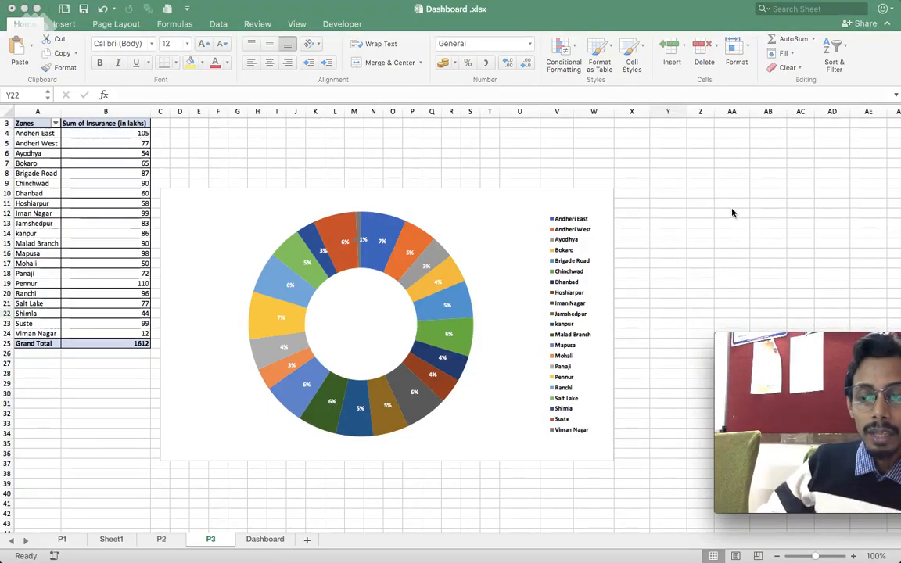
pyautogui.moveTo(825, 352); pyautogui.dragTo(721, 322)
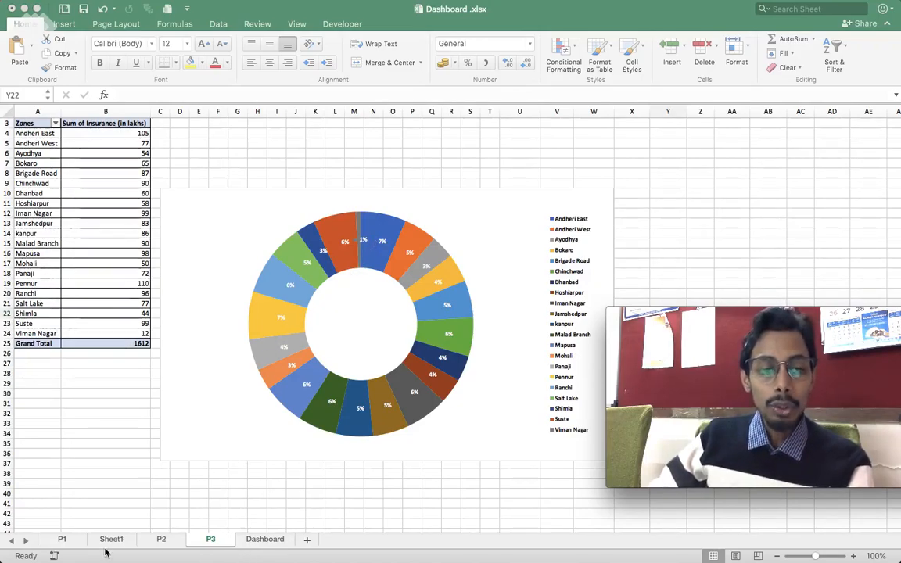
pyautogui.click(63, 540)
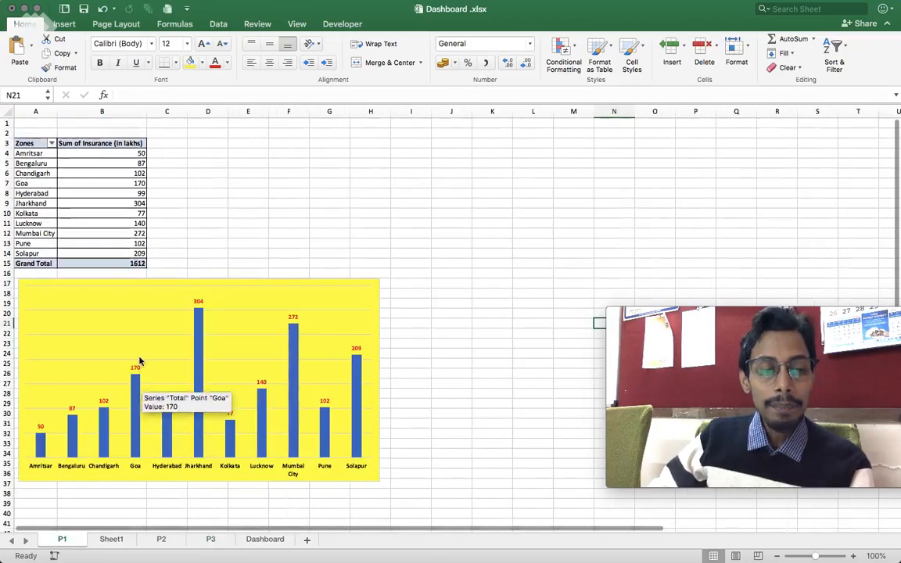
pyautogui.click(137, 325)
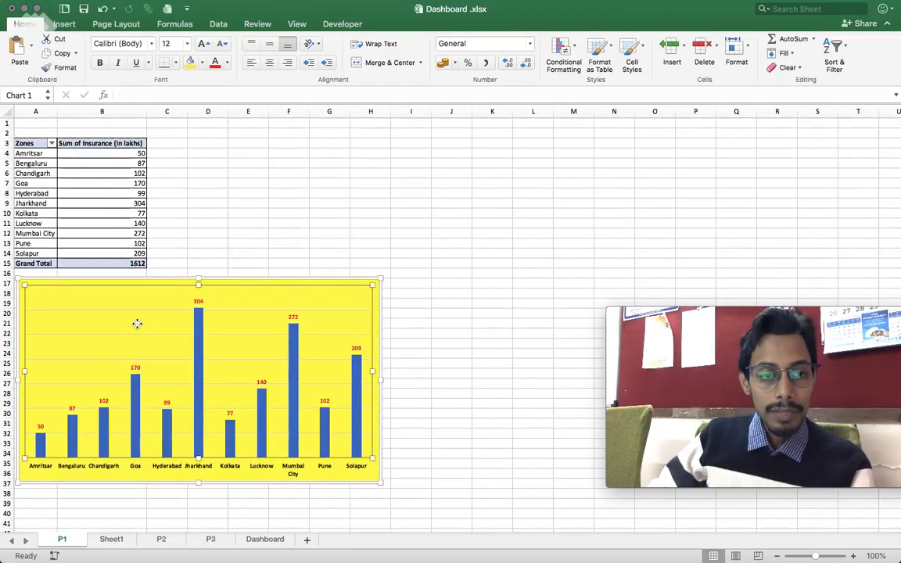
# - Delete the existing Dashboard sheet from the workbook
pyautogui.click(248, 540)
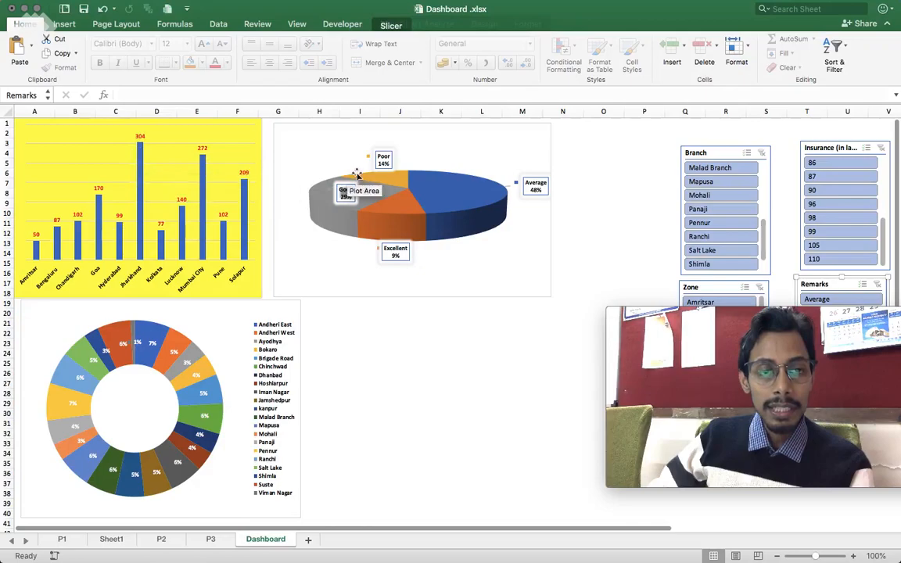
pyautogui.rightClick(275, 539)
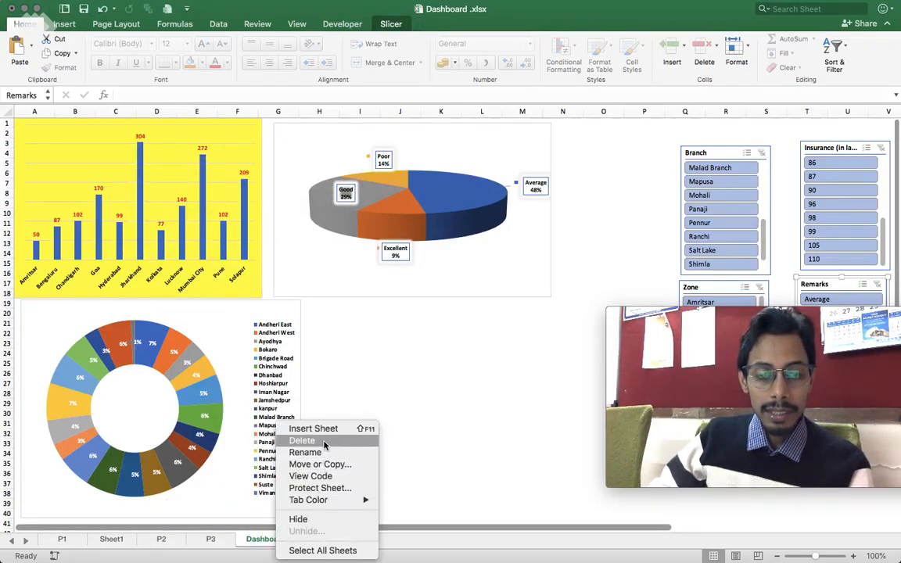
pyautogui.click(302, 442)
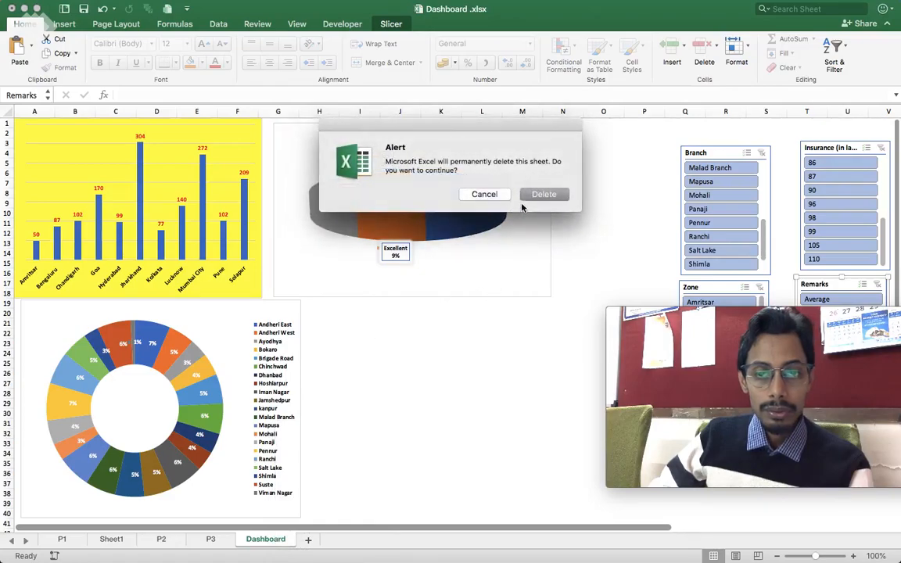
pyautogui.click(544, 194)
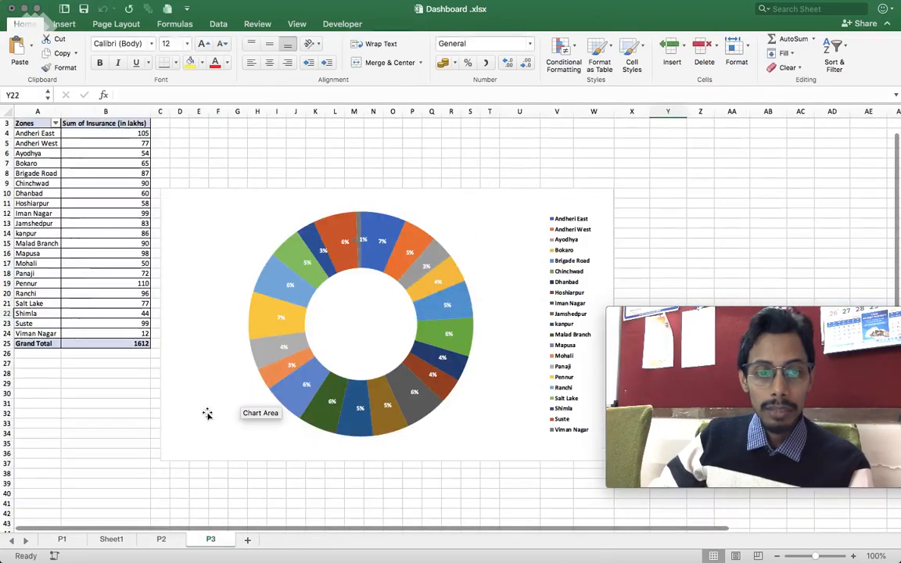
pyautogui.click(61, 540)
pyautogui.click(161, 540)
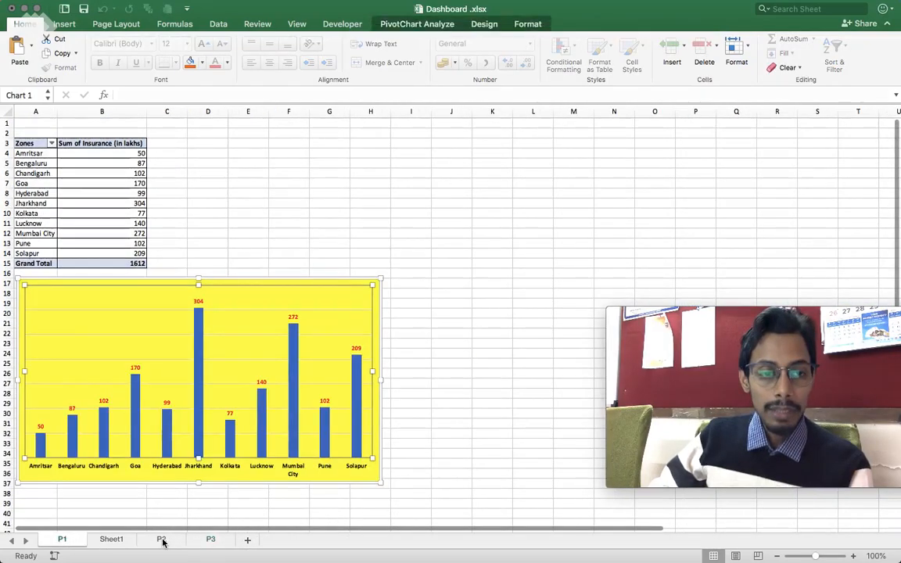
pyautogui.click(216, 540)
# - Copy the column chart of insurance by zone from P1 and paste it at cell A1 of a new worksheet
pyautogui.click(62, 540)
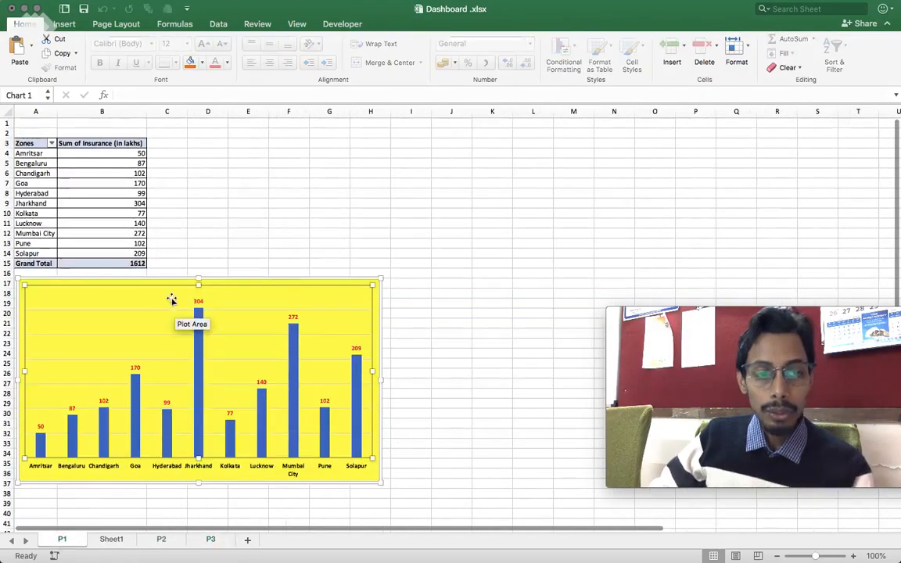
pyautogui.rightClick(138, 302)
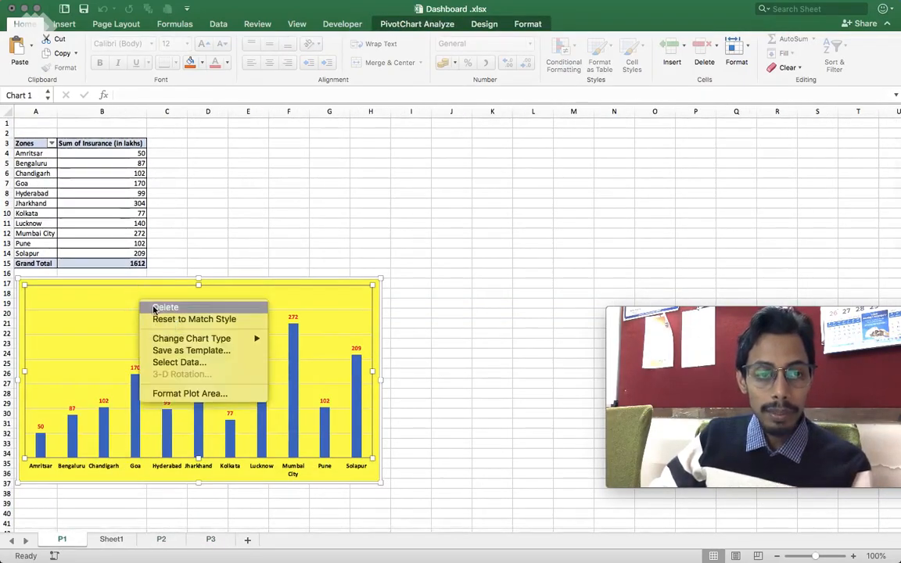
pyautogui.click(354, 293)
pyautogui.click(99, 280)
pyautogui.click(105, 296)
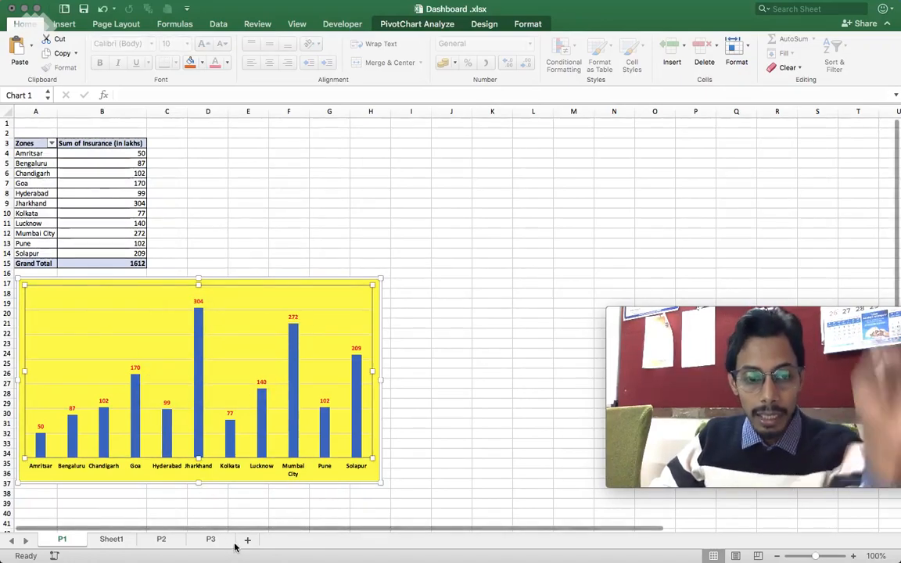
pyautogui.click(246, 541)
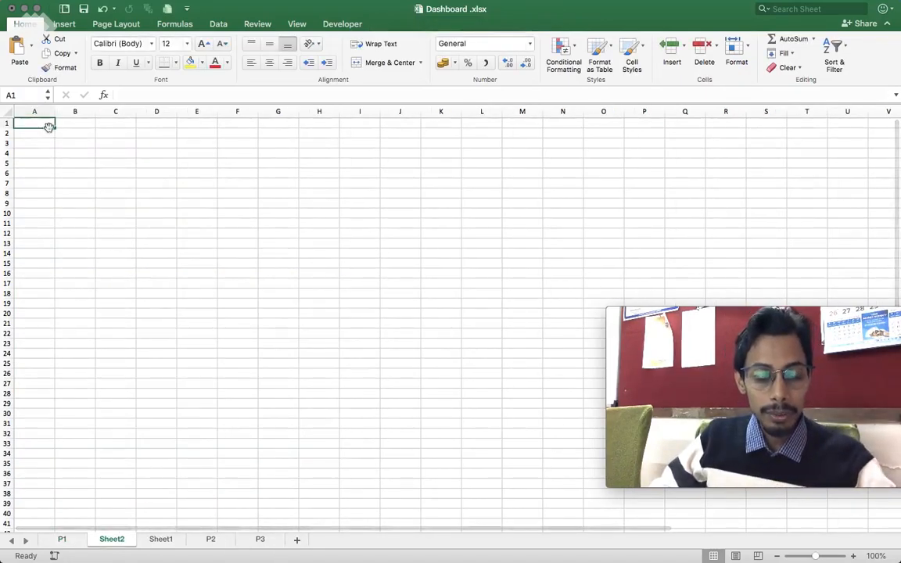
pyautogui.press('super+v')
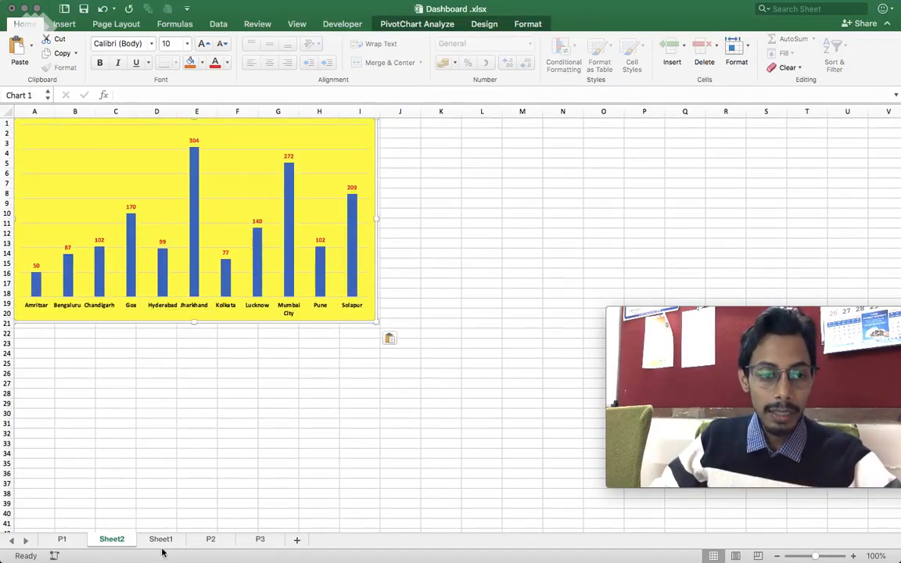
# - Copy the 3D pie chart of remarks from P2 and paste it beside the column chart on Sheet2
pyautogui.click(200, 543)
pyautogui.click(134, 216)
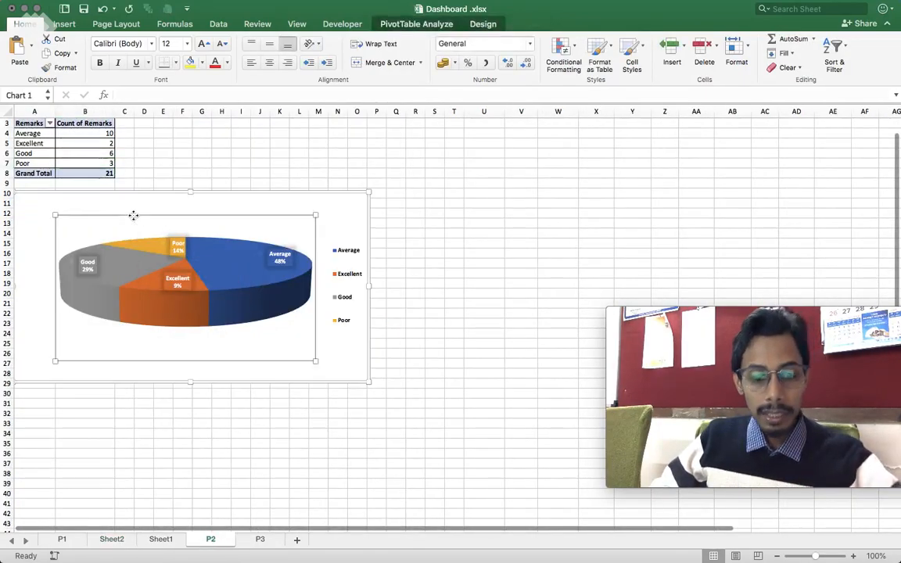
pyautogui.click(263, 541)
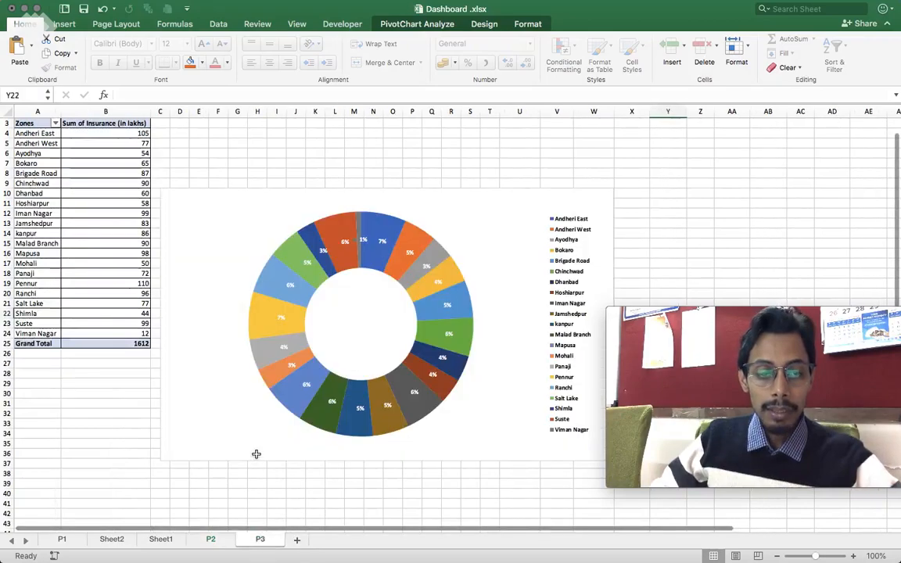
pyautogui.click(156, 540)
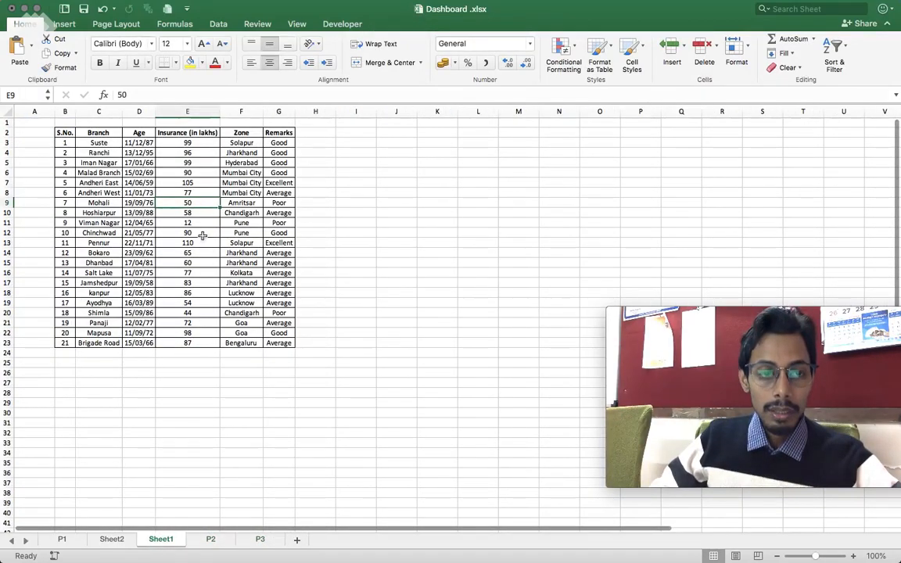
pyautogui.click(103, 541)
pyautogui.click(410, 127)
pyautogui.press('super+v')
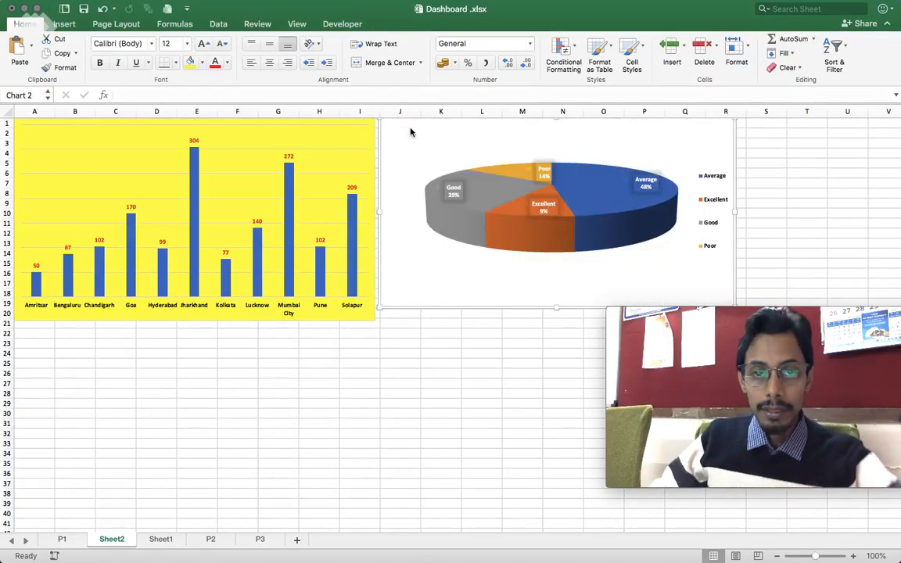
# - Copy the doughnut chart of insurance by branch from P3 and paste it at cell A23 of Sheet2
pyautogui.click(260, 539)
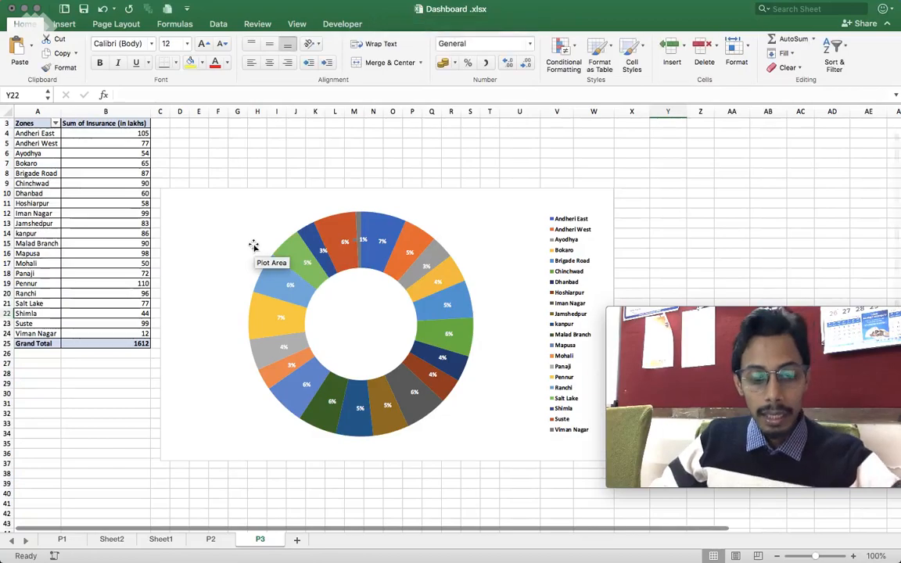
pyautogui.press('super+c')
pyautogui.click(133, 539)
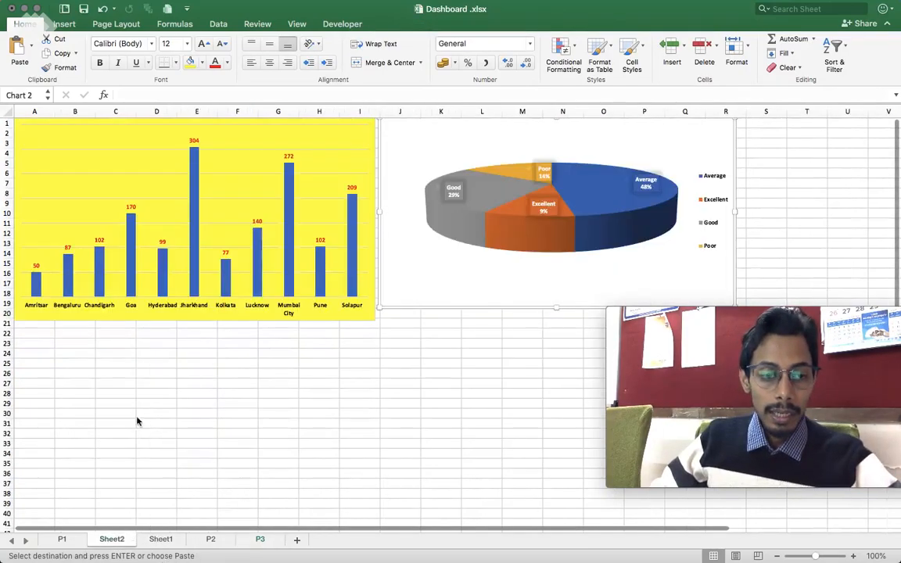
pyautogui.click(59, 341)
pyautogui.click(45, 341)
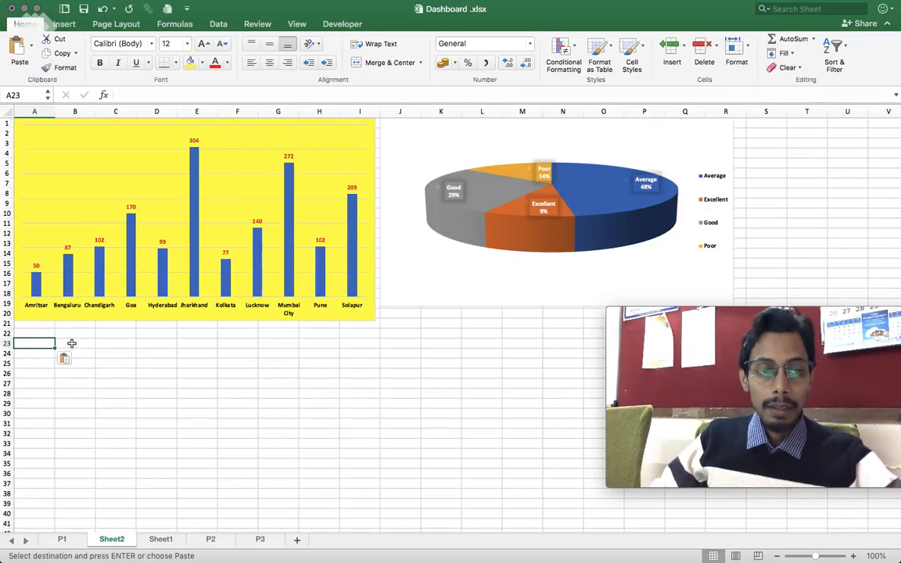
pyautogui.click(261, 542)
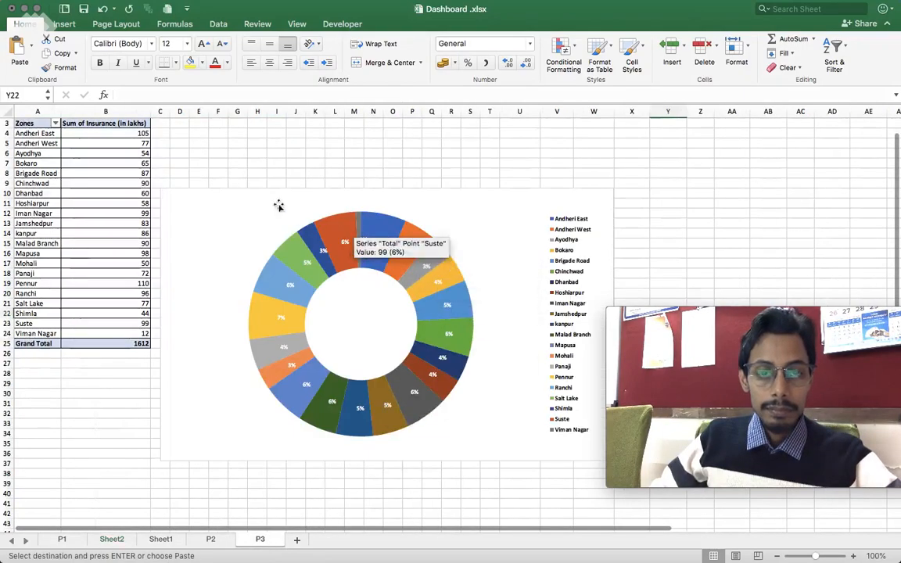
pyautogui.click(209, 216)
pyautogui.click(111, 540)
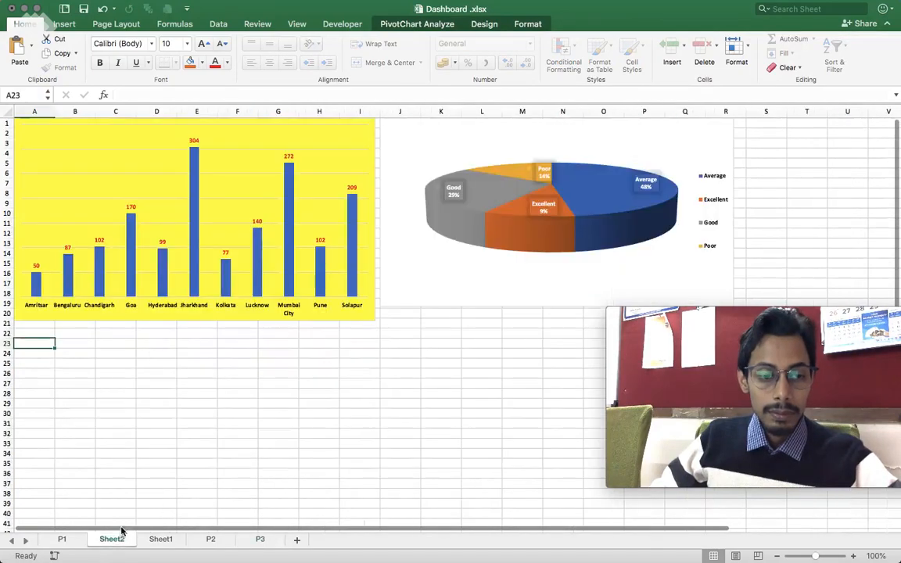
pyautogui.hotkey('ctrl', 'v')
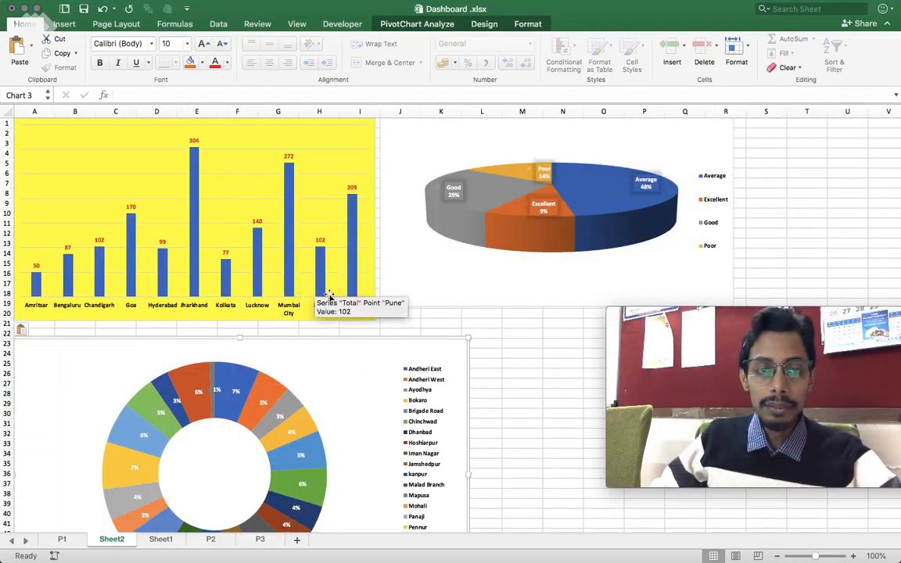
# - Shrink the column chart and the pie chart, and place the pie chart directly beside the column chart
pyautogui.click(250, 157)
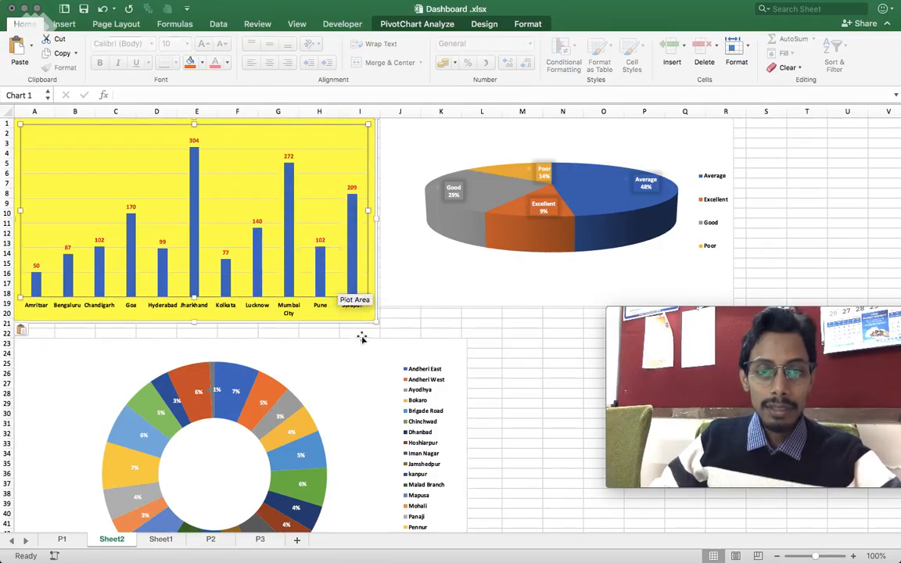
pyautogui.moveTo(377, 321); pyautogui.dragTo(281, 309)
pyautogui.moveTo(552, 135); pyautogui.dragTo(477, 129)
pyautogui.scroll(-5, 338, 186)
pyautogui.scroll(5, 340, 186)
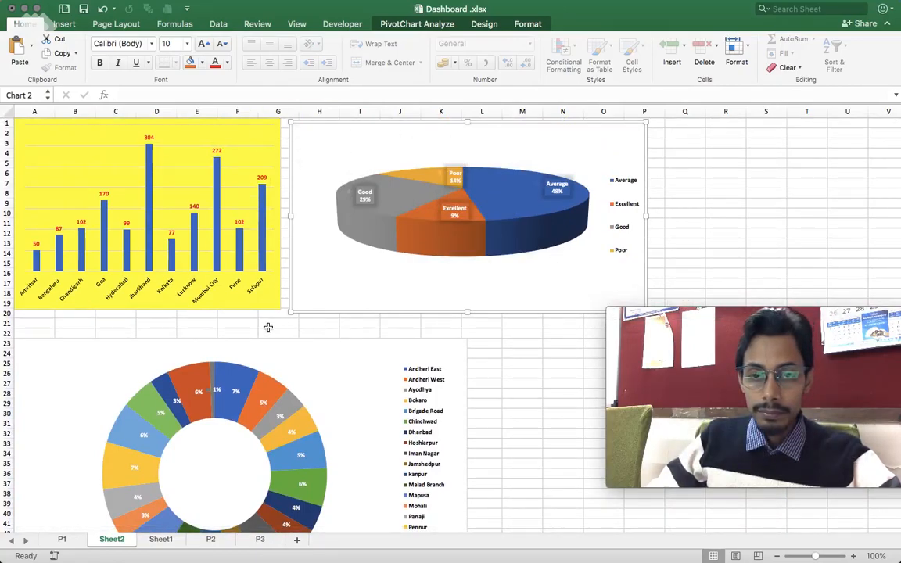
pyautogui.moveTo(290, 311); pyautogui.dragTo(329, 299)
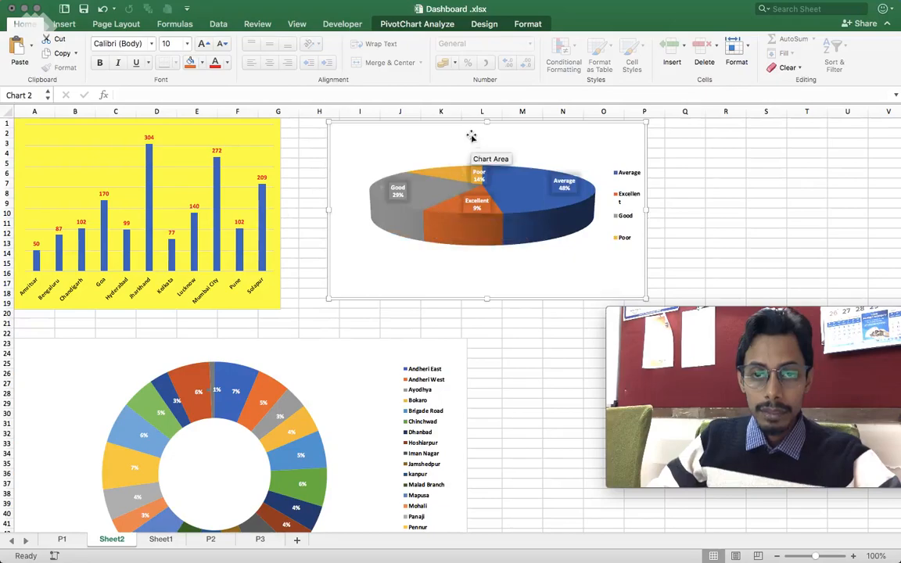
pyautogui.moveTo(471, 137); pyautogui.dragTo(428, 145)
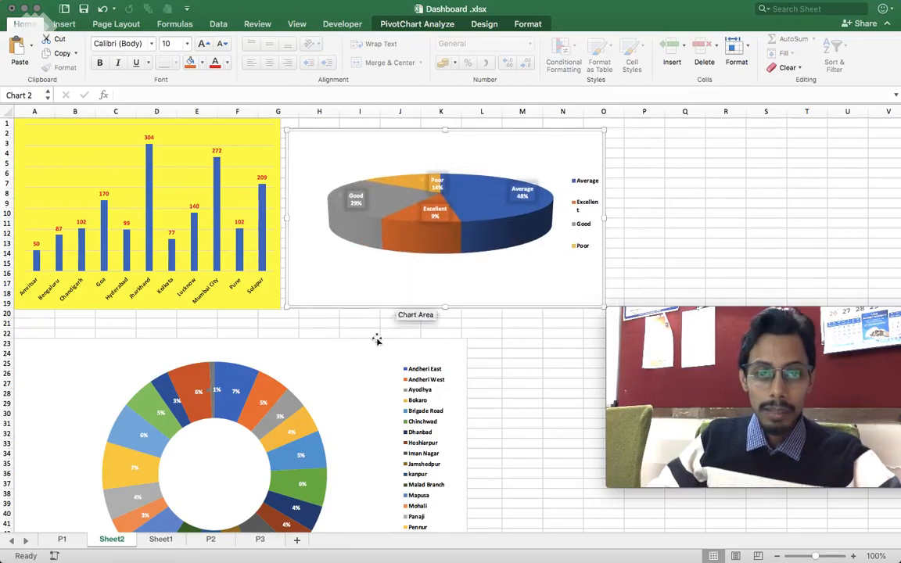
# - Shrink the doughnut chart and place it directly below the column chart
pyautogui.click(391, 345)
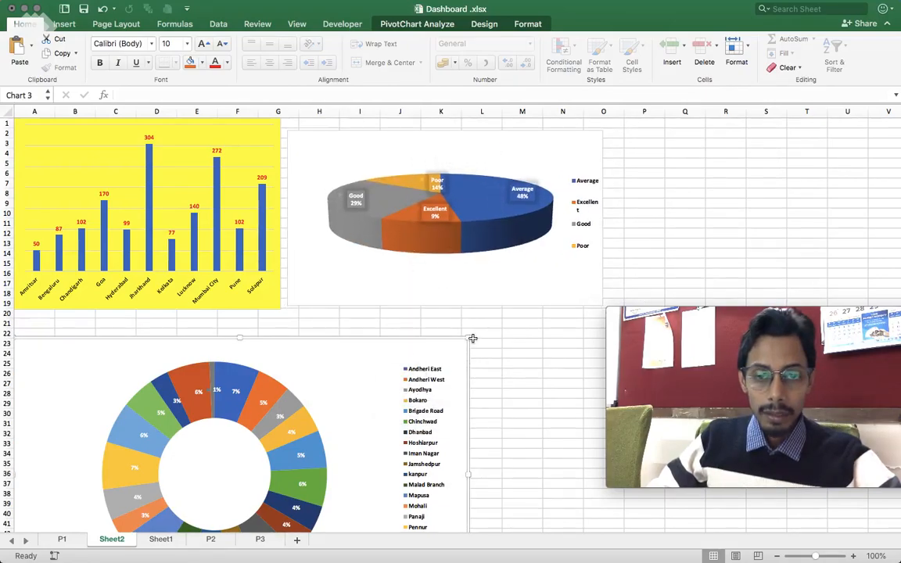
pyautogui.moveTo(469, 338); pyautogui.dragTo(413, 377)
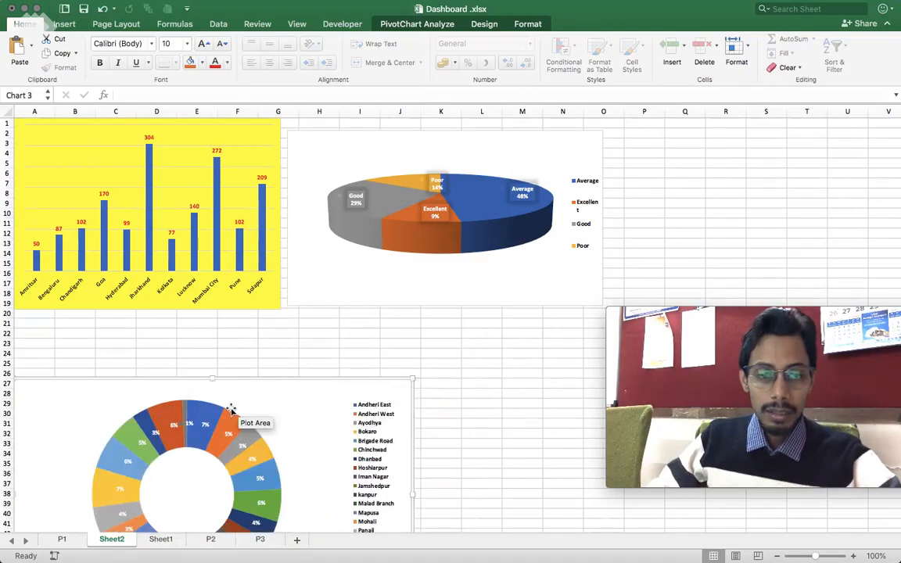
pyautogui.moveTo(221, 375); pyautogui.dragTo(203, 311)
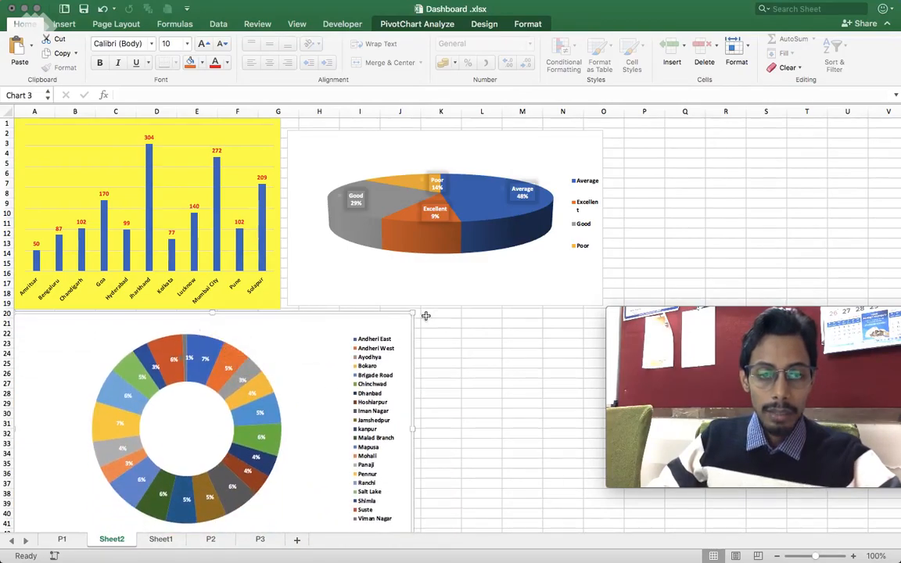
pyautogui.moveTo(418, 313); pyautogui.dragTo(374, 335)
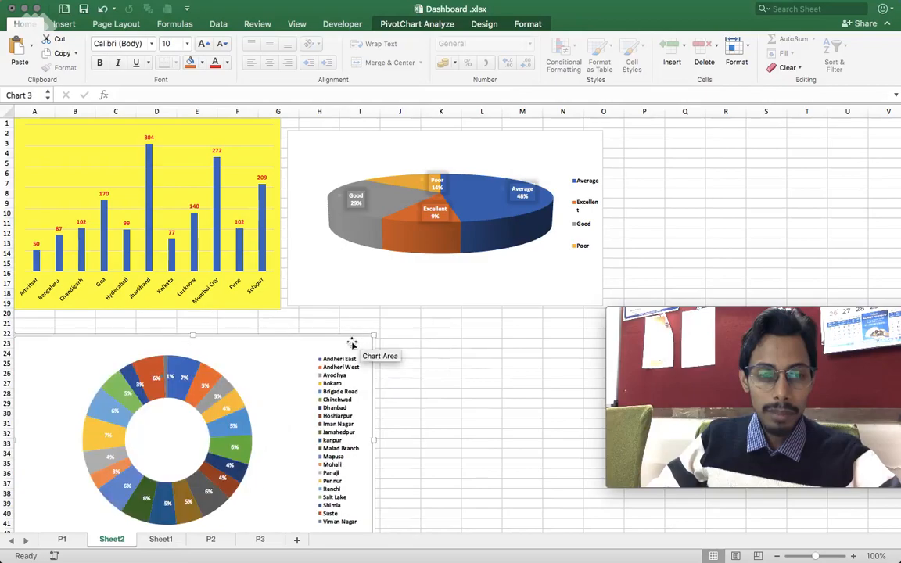
pyautogui.moveTo(227, 353); pyautogui.dragTo(232, 321)
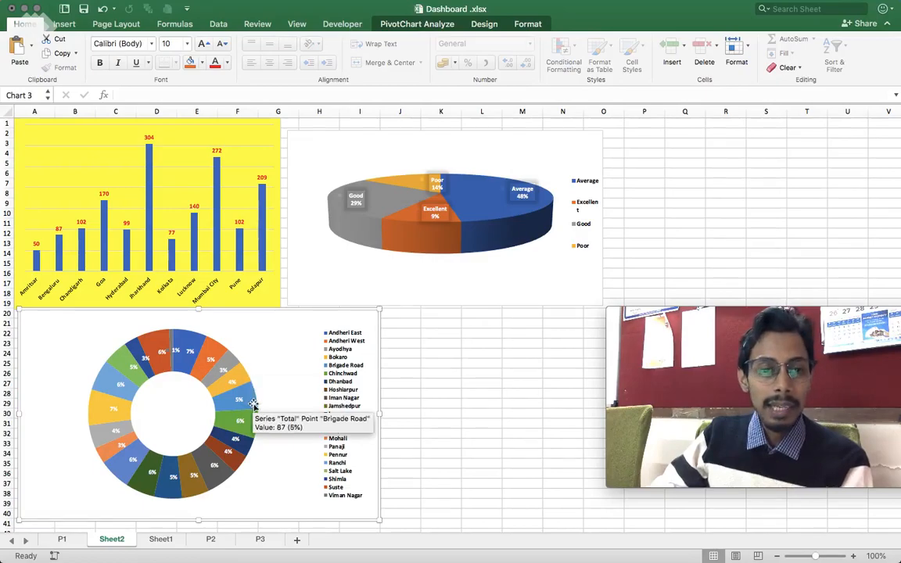
# - Rename Sheet2 as DASHBOARD
pyautogui.rightClick(117, 540)
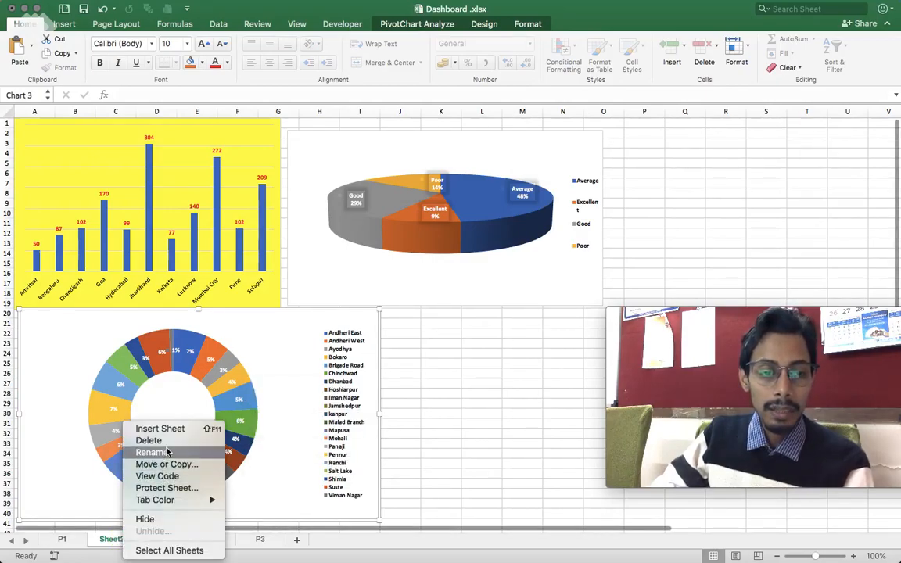
pyautogui.click(167, 453)
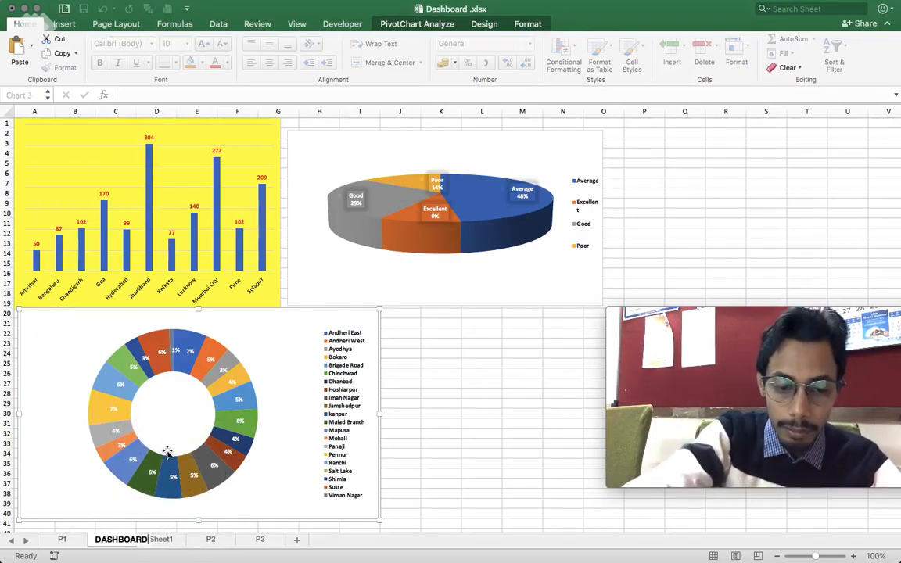
pyautogui.press('Return')
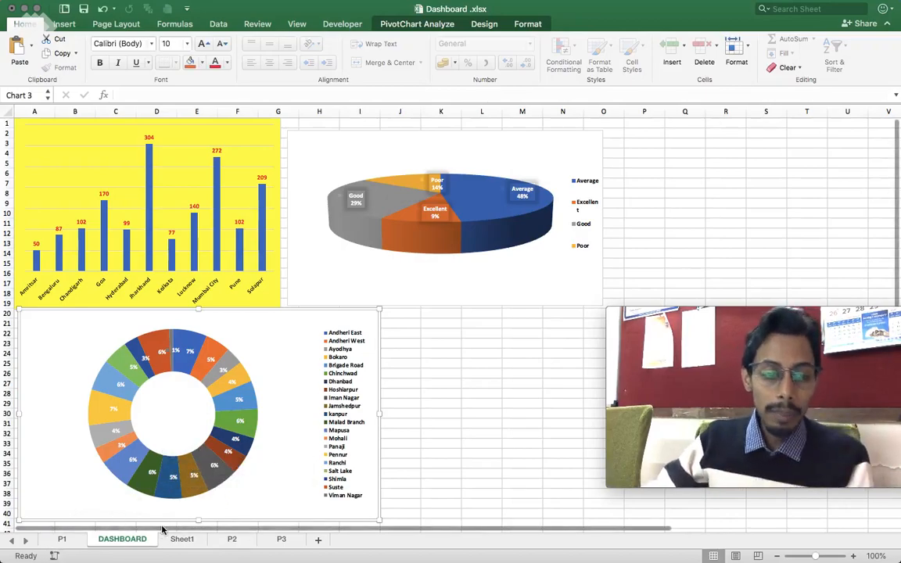
# - Group the column, pie and doughnut charts on the DASHBOARD sheet into one object
pyautogui.click(188, 149)
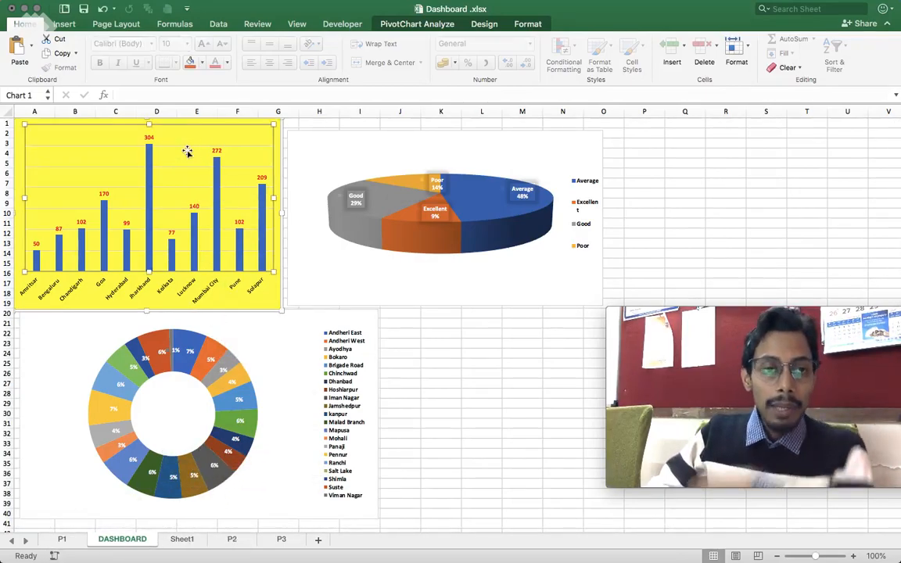
pyautogui.click(18, 126)
pyautogui.click(425, 140)
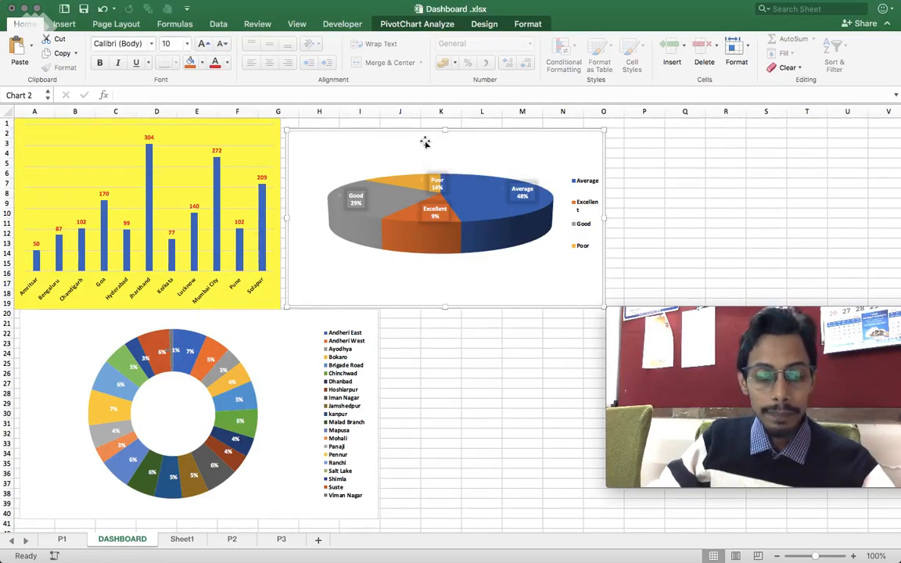
pyautogui.keyDown('shift'); pyautogui.click(49, 133); pyautogui.keyUp('shift')
pyautogui.keyDown('shift'); pyautogui.click(61, 323); pyautogui.keyUp('shift')
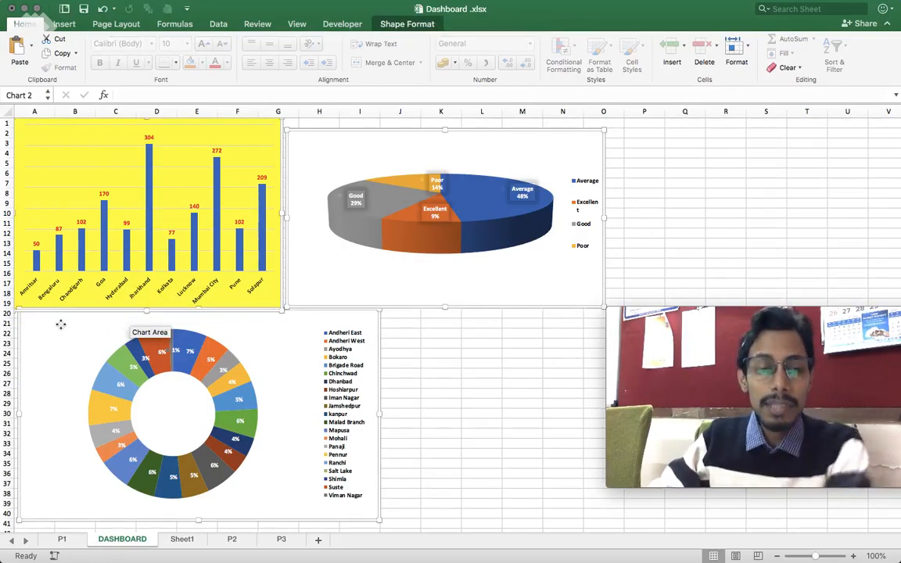
pyautogui.rightClick(312, 141)
pyautogui.moveTo(339, 192)
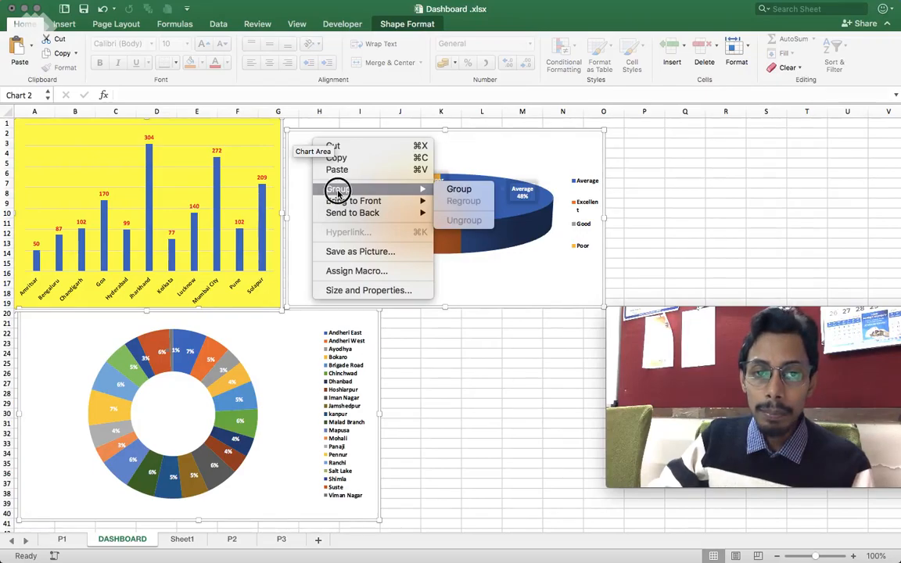
pyautogui.click(465, 189)
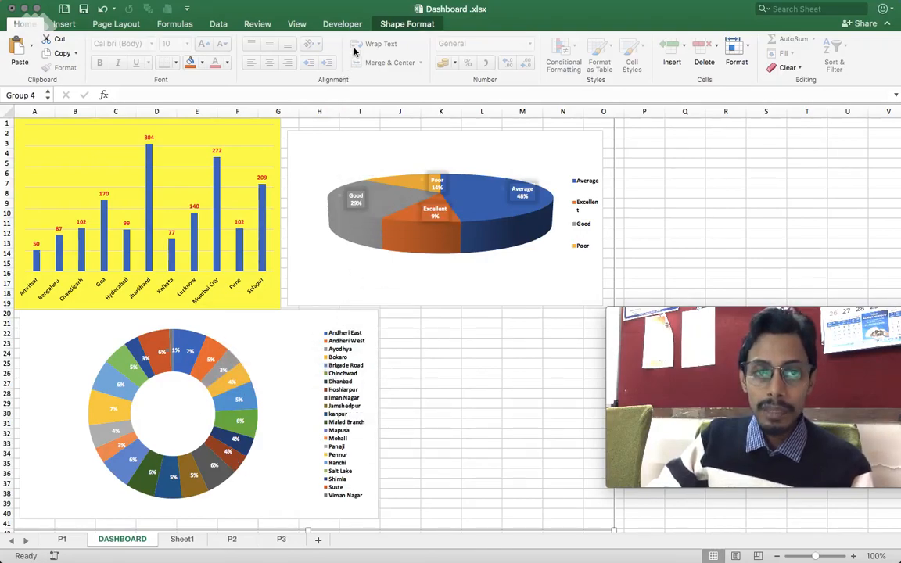
# - Insert Branch, Zone and Remarks slicers for the column chart
pyautogui.click(145, 128)
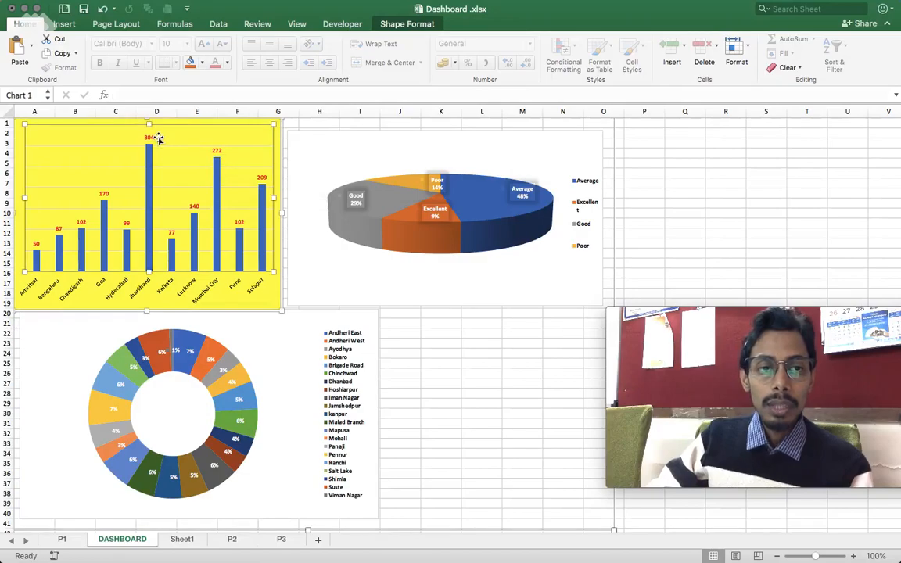
pyautogui.click(421, 25)
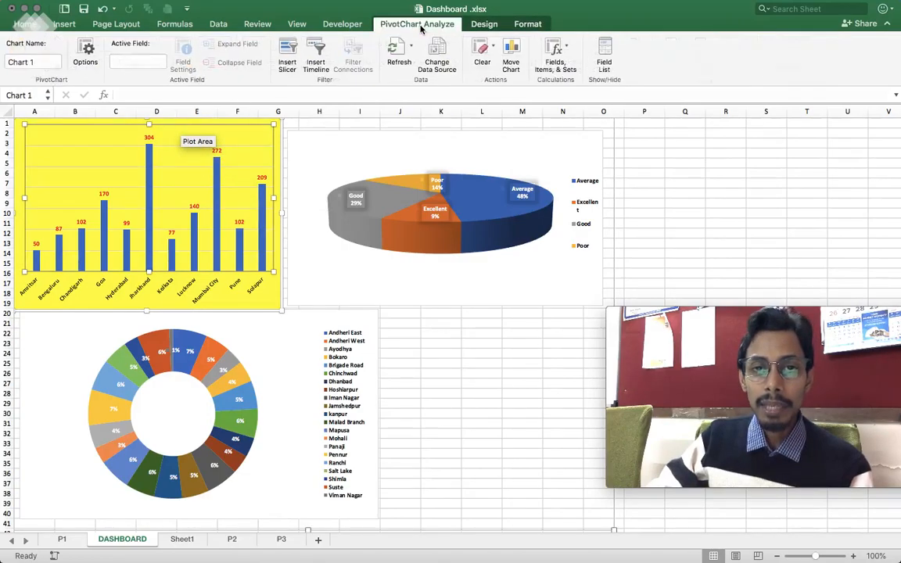
pyautogui.click(288, 57)
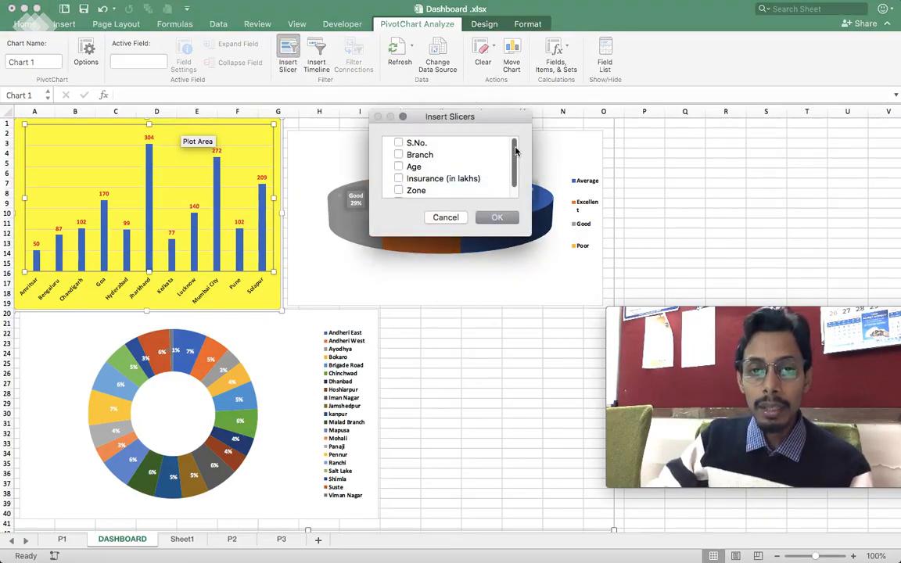
pyautogui.moveTo(516, 151); pyautogui.dragTo(514, 163)
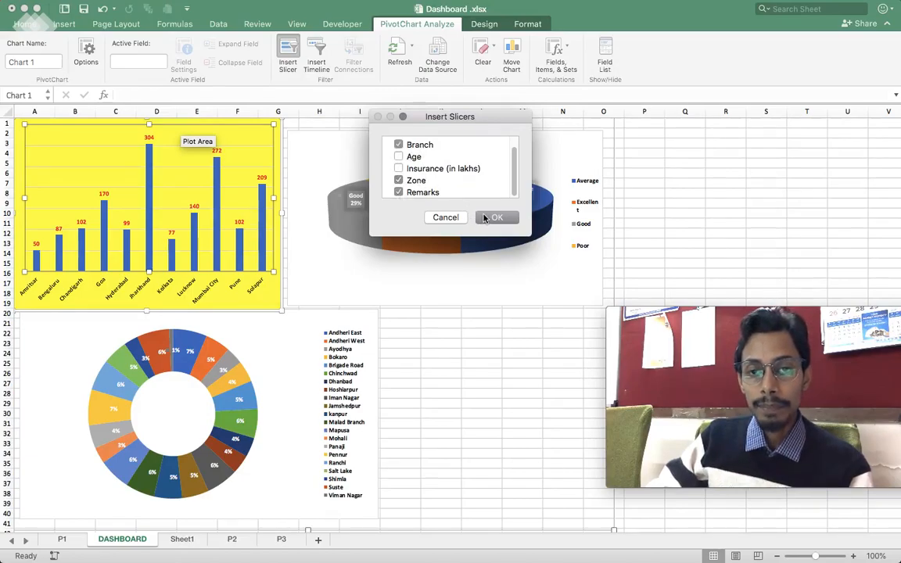
pyautogui.click(495, 217)
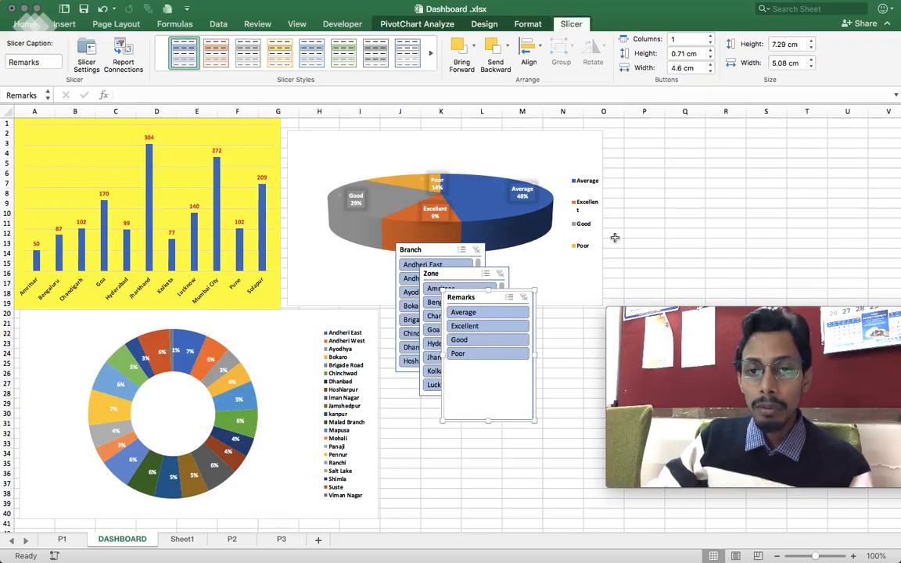
# - Hide the sheet gridlines and arrange the Branch, Zone and Remarks slicers side by side in a row beside the pie chart
pyautogui.click(296, 24)
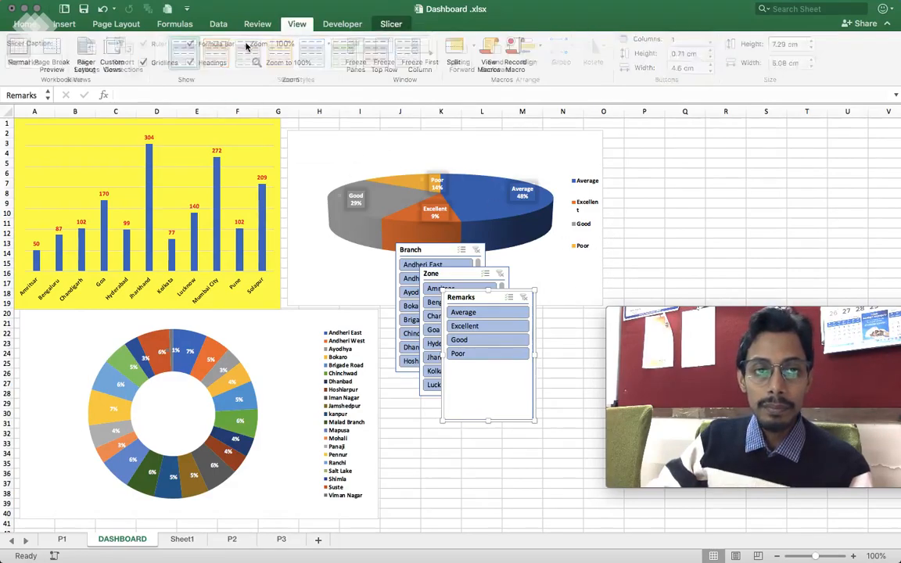
pyautogui.moveTo(410, 250); pyautogui.dragTo(638, 134)
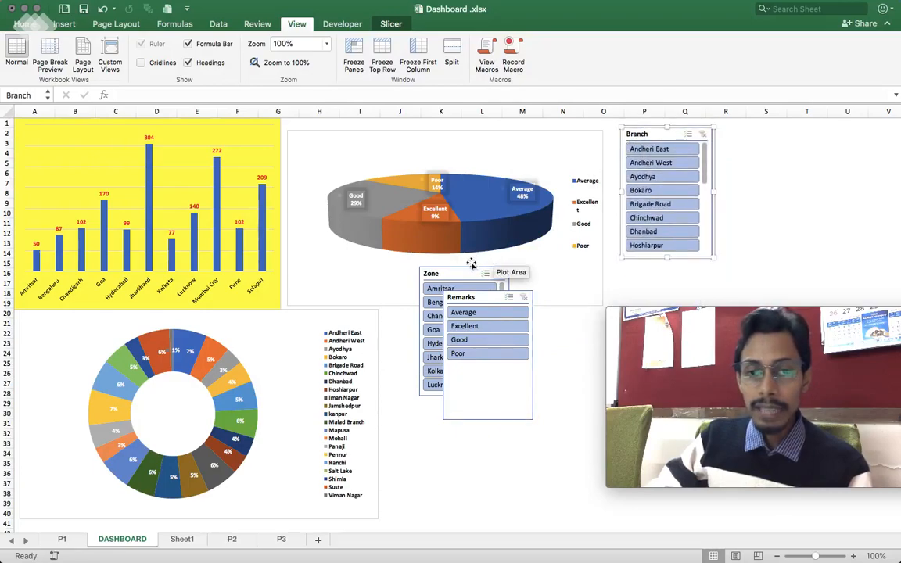
pyautogui.moveTo(459, 279); pyautogui.dragTo(757, 138)
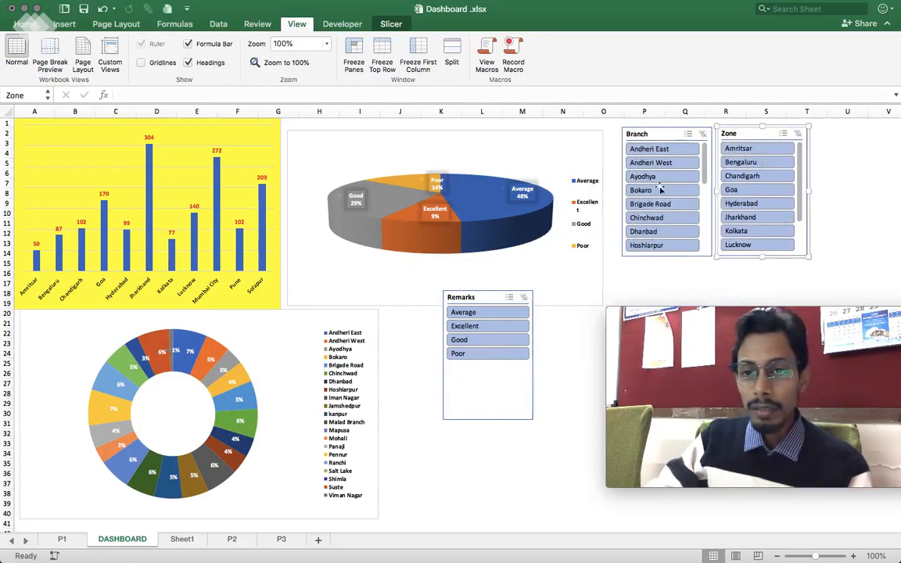
pyautogui.moveTo(487, 302); pyautogui.dragTo(859, 137)
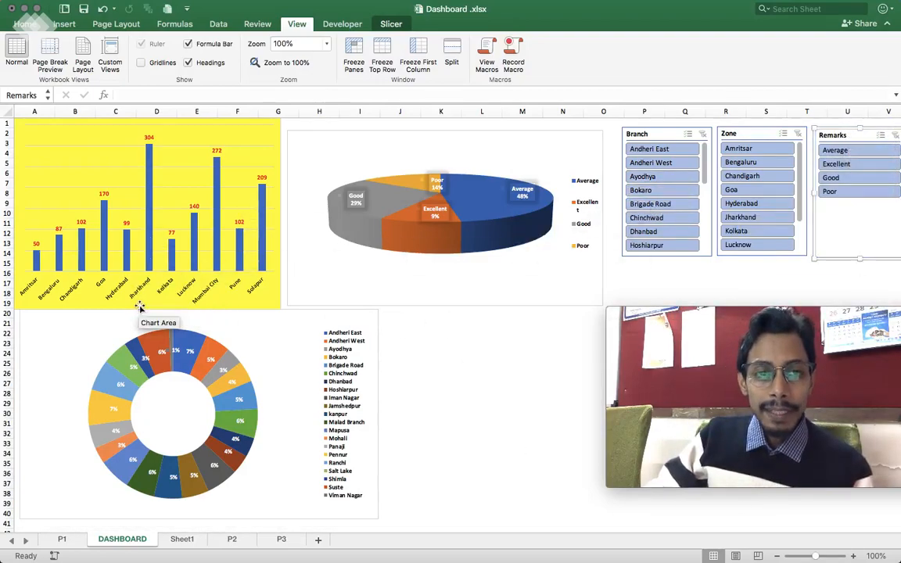
# - Connect the Branch slicer to the pivot tables on sheets P2 and P3 as well as P1
pyautogui.click(650, 135)
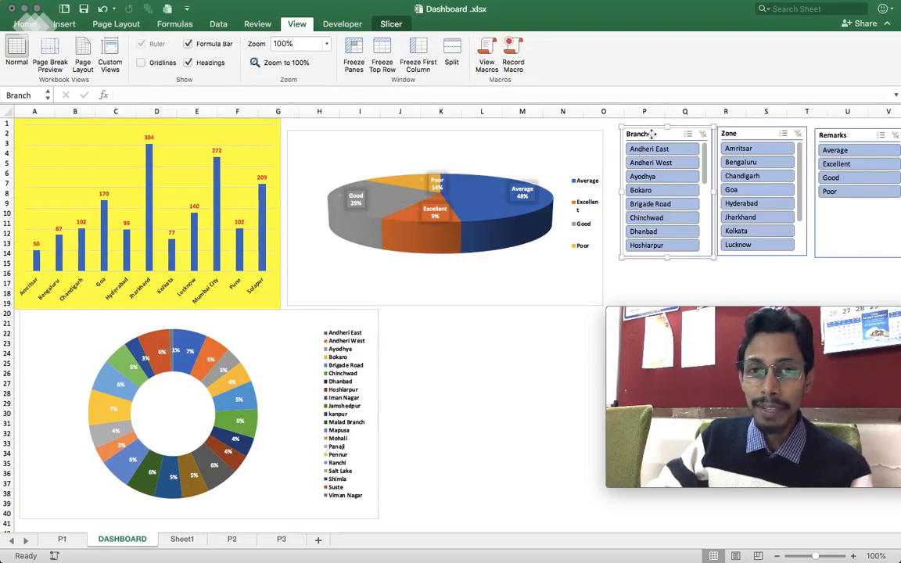
pyautogui.rightClick(652, 134)
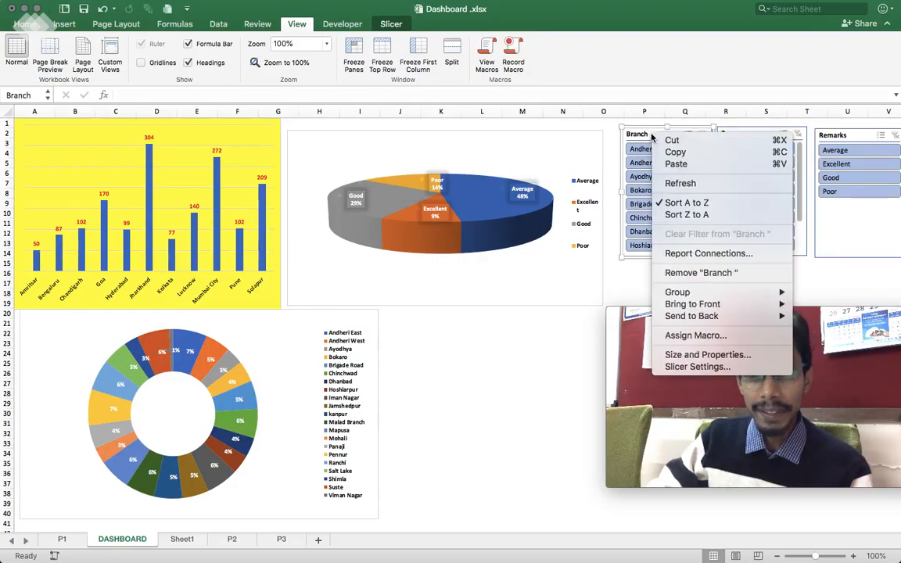
pyautogui.click(707, 253)
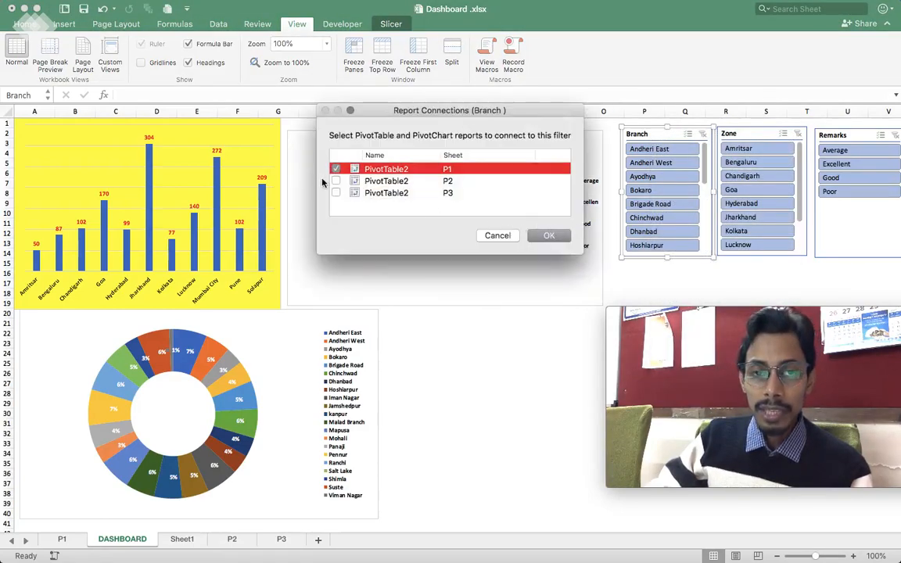
pyautogui.click(336, 180)
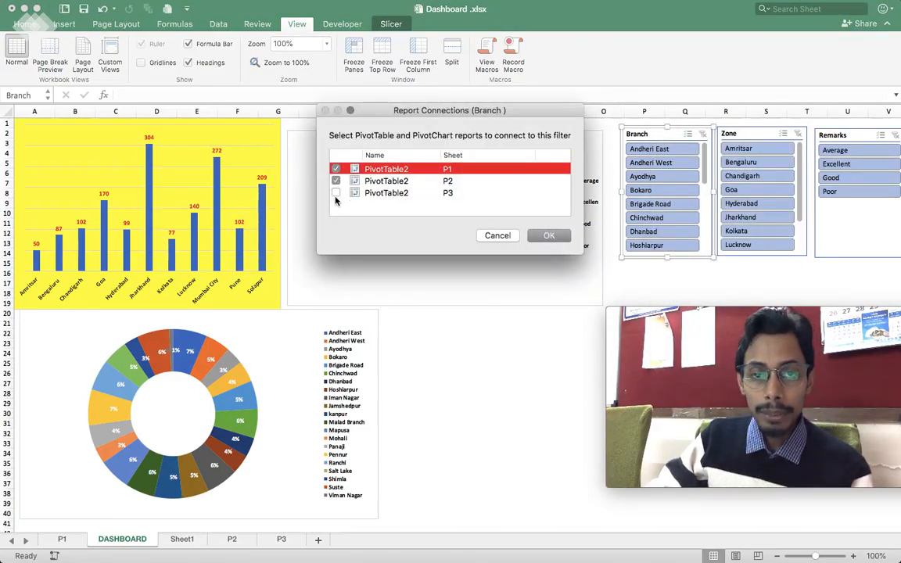
pyautogui.click(549, 236)
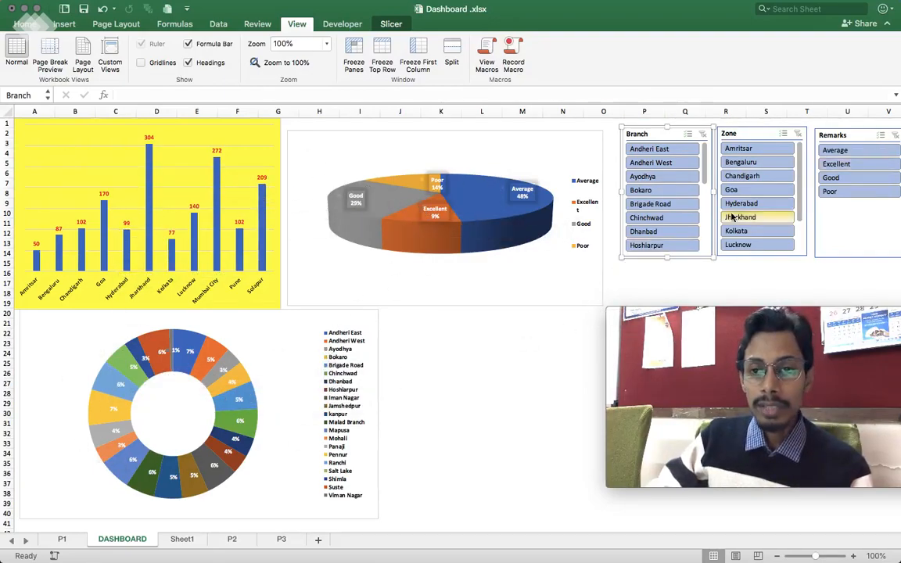
# - Connect the Zone slicer to the pivot tables on sheets P2 and P3 as well as P1
pyautogui.rightClick(743, 135)
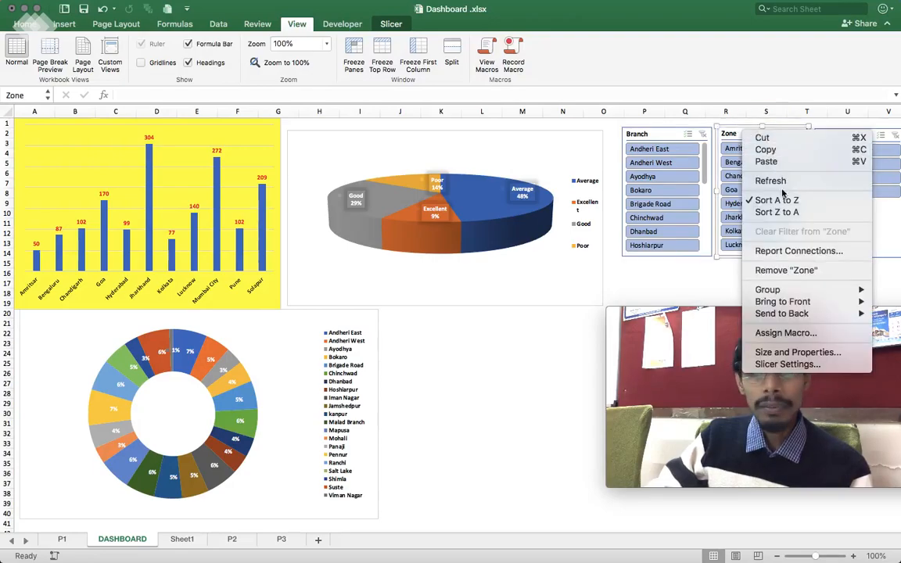
pyautogui.click(790, 252)
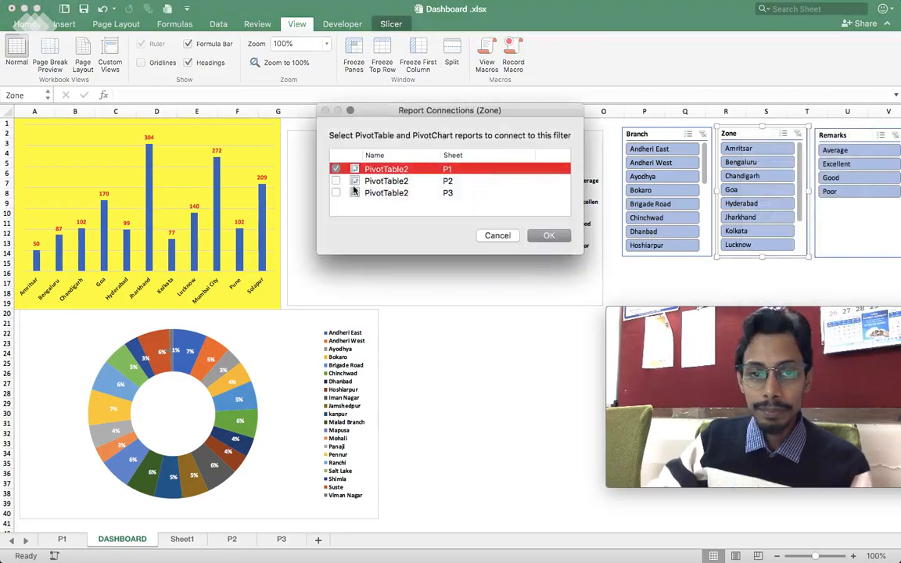
pyautogui.click(335, 193)
pyautogui.click(549, 235)
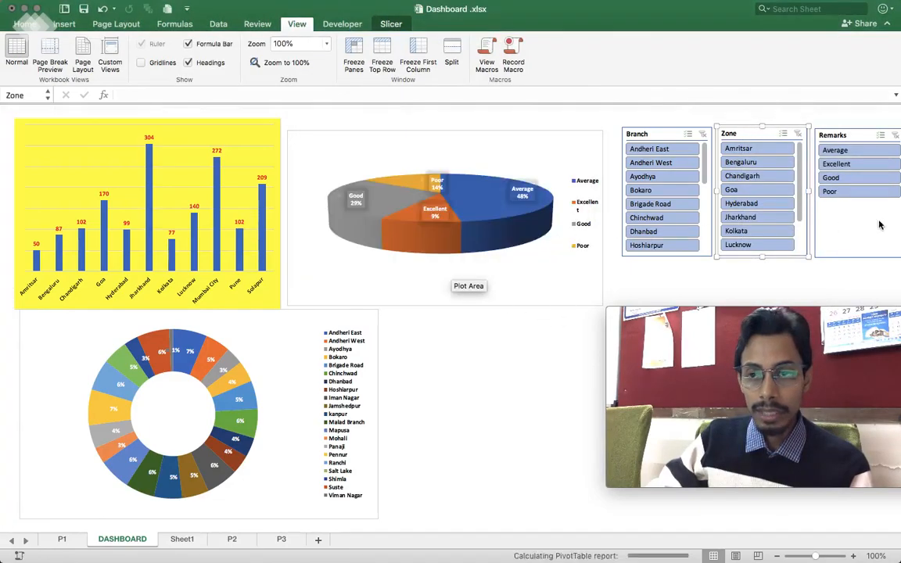
# - Connect the Remarks slicer to the P2 and P3 pivot tables too, and move it slightly closer to the Zone slicer
pyautogui.rightClick(849, 139)
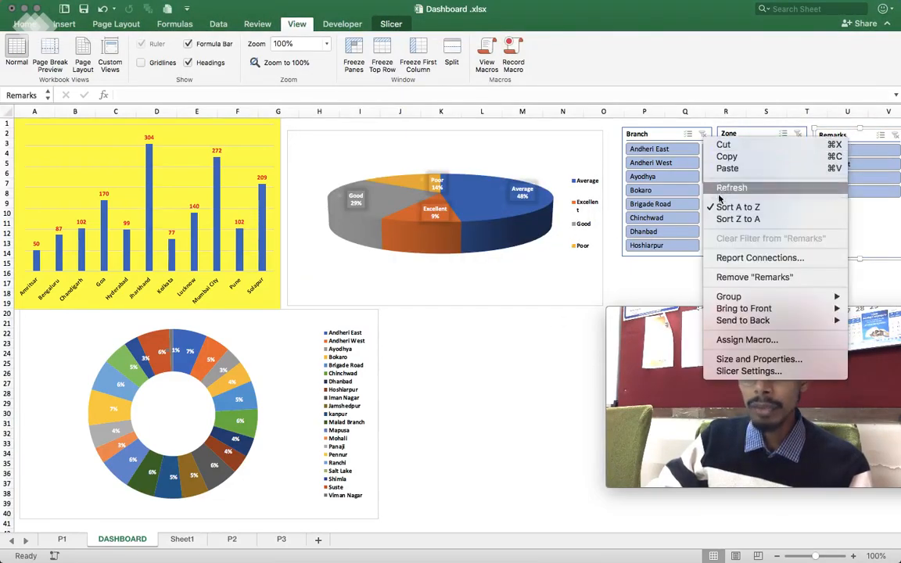
pyautogui.click(737, 258)
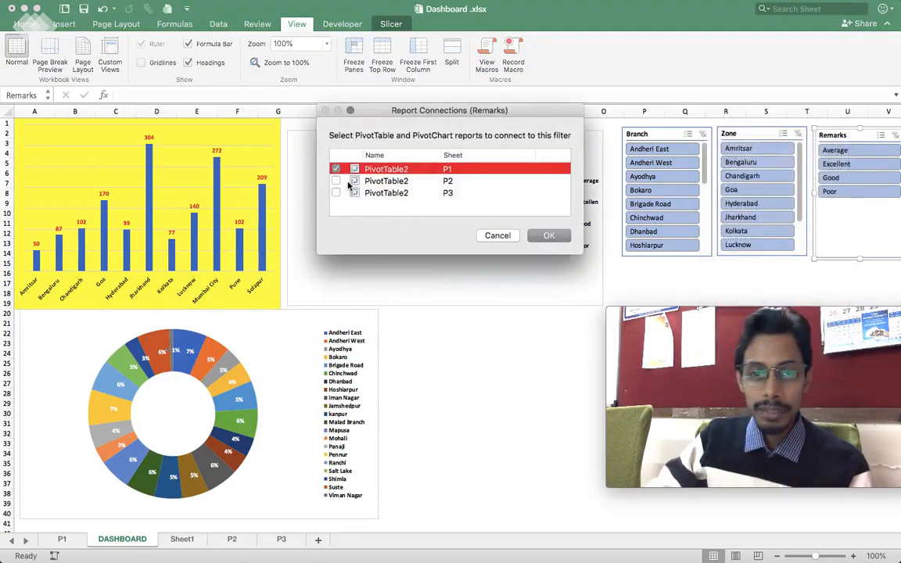
pyautogui.click(567, 238)
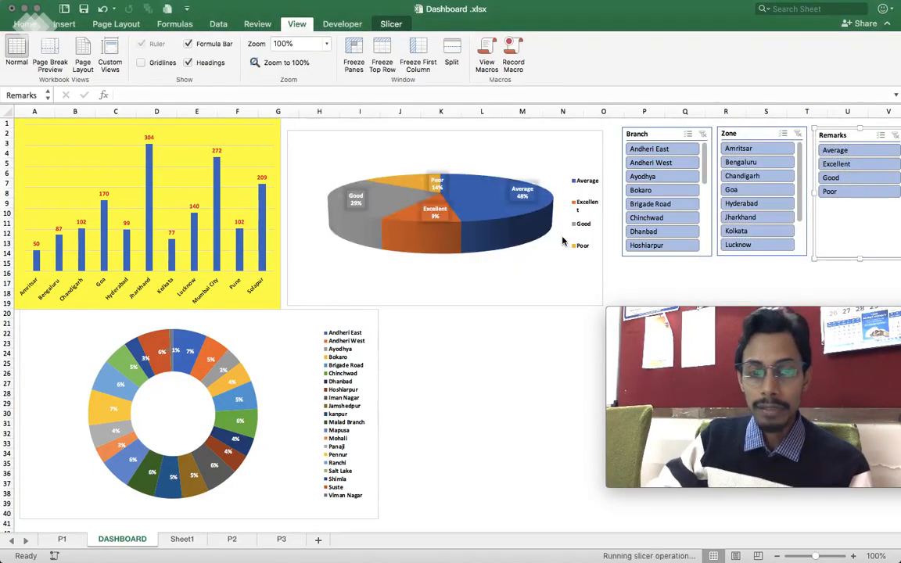
pyautogui.moveTo(871, 133); pyautogui.dragTo(865, 127)
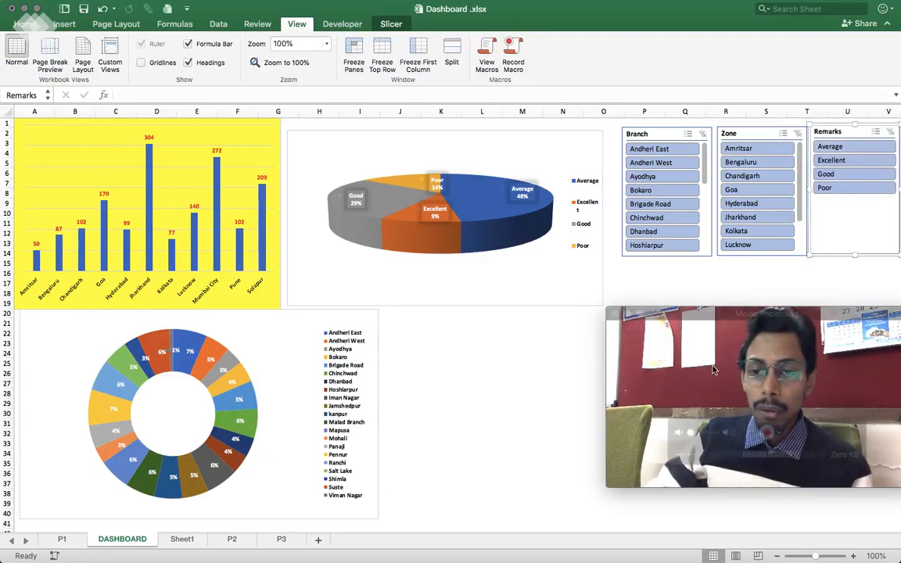
# - Filter the dashboard by the remarks Poor, Good, Excellent and Average in turn to check that all three charts respond
pyautogui.moveTo(709, 375)
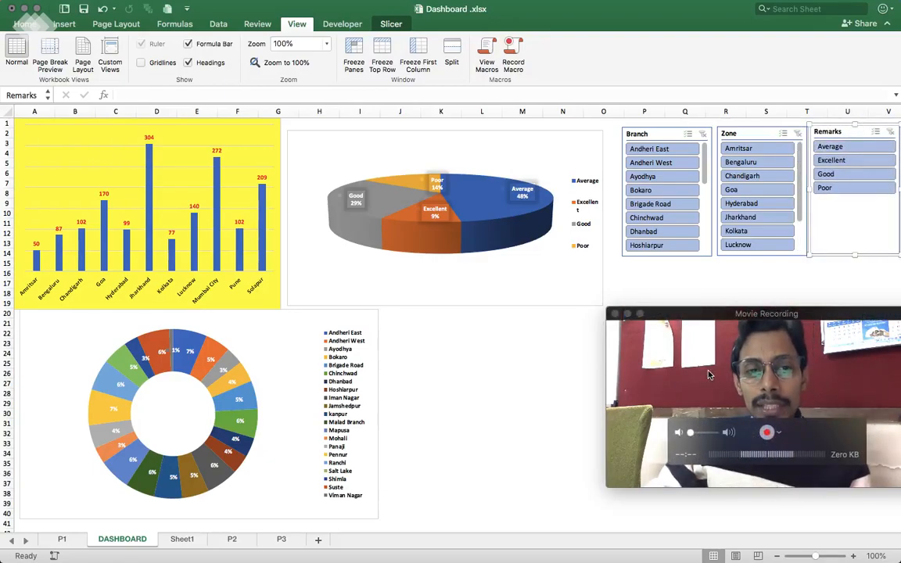
pyautogui.click(839, 188)
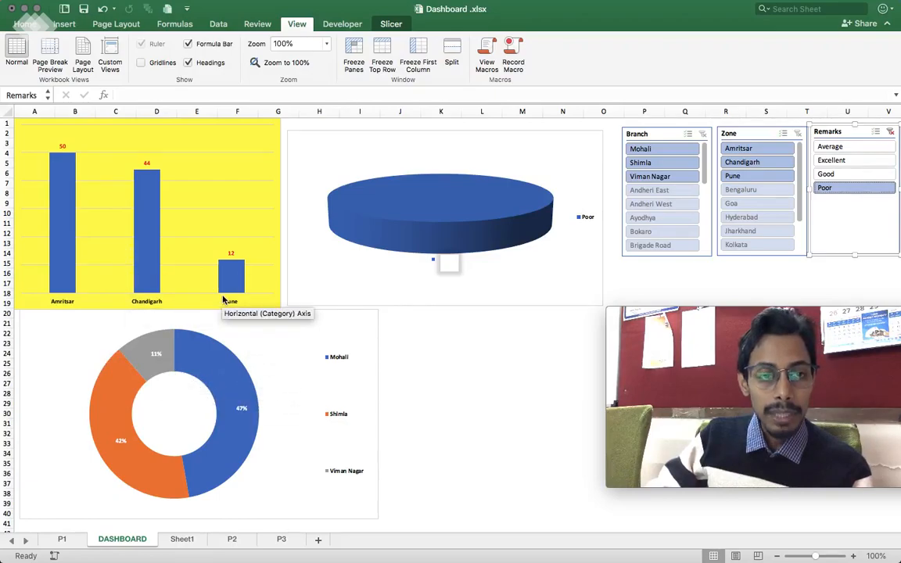
pyautogui.moveTo(229, 285)
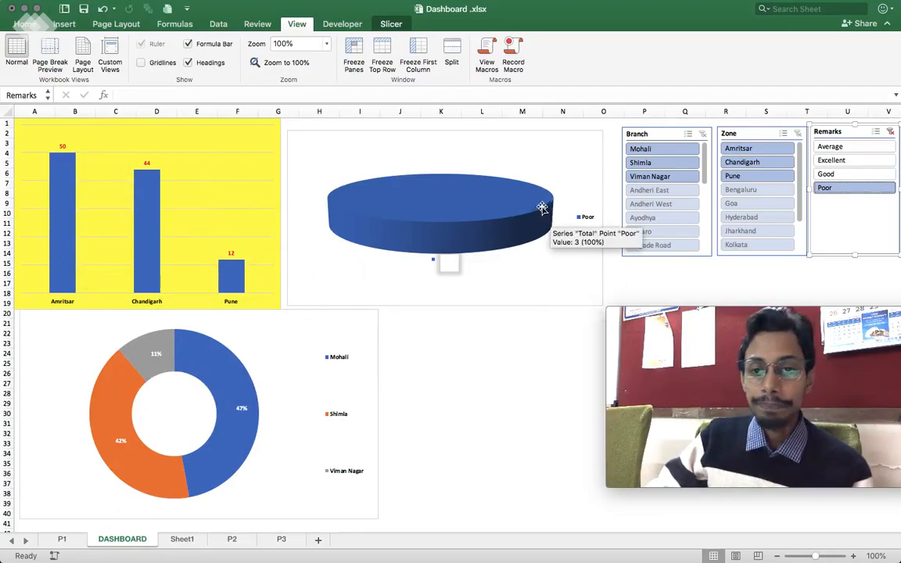
pyautogui.click(849, 178)
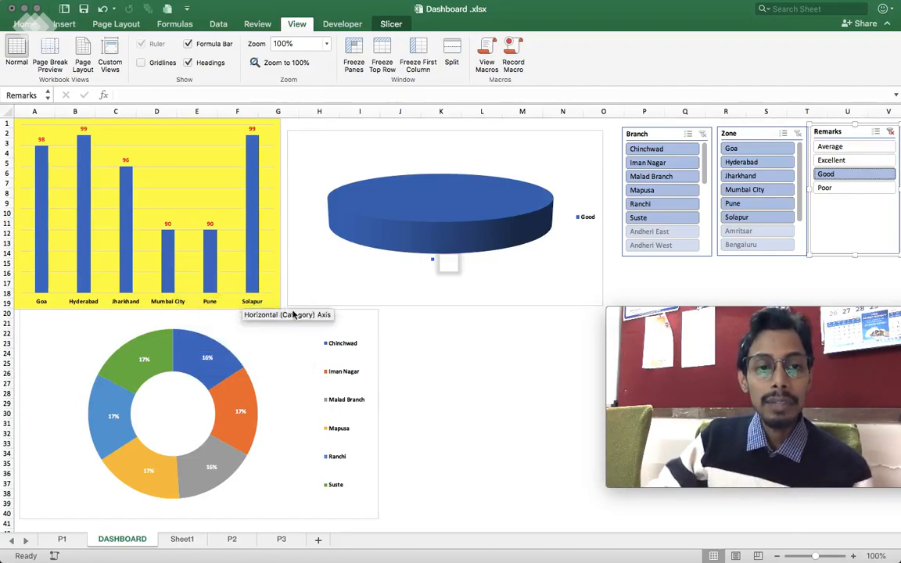
pyautogui.click(849, 161)
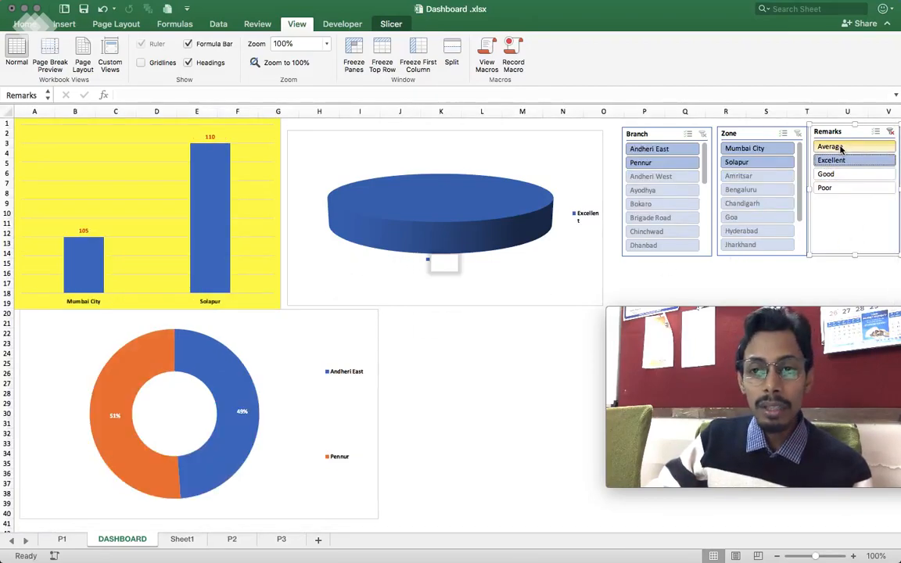
pyautogui.click(841, 149)
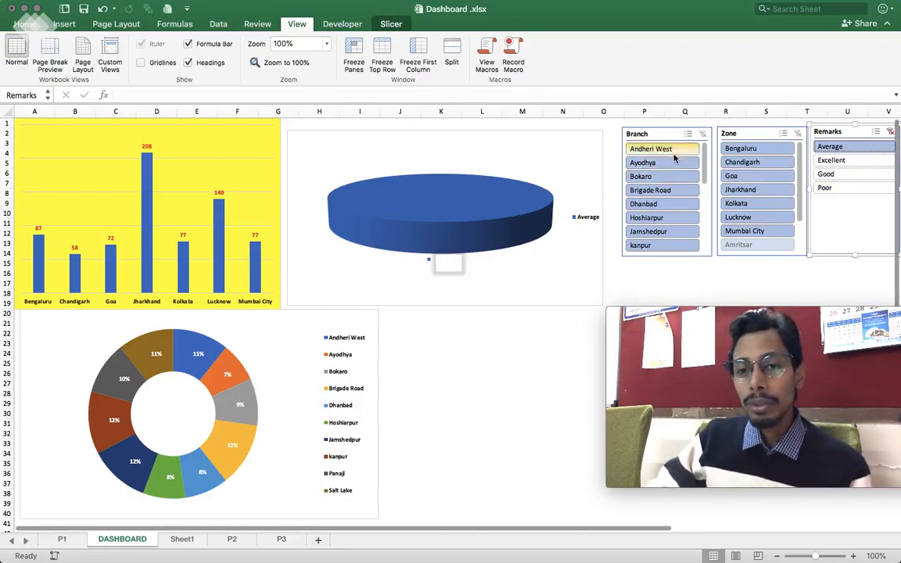
# - Filter the Average results by the zones Goa, Mumbai City and Lucknow in turn
pyautogui.click(745, 178)
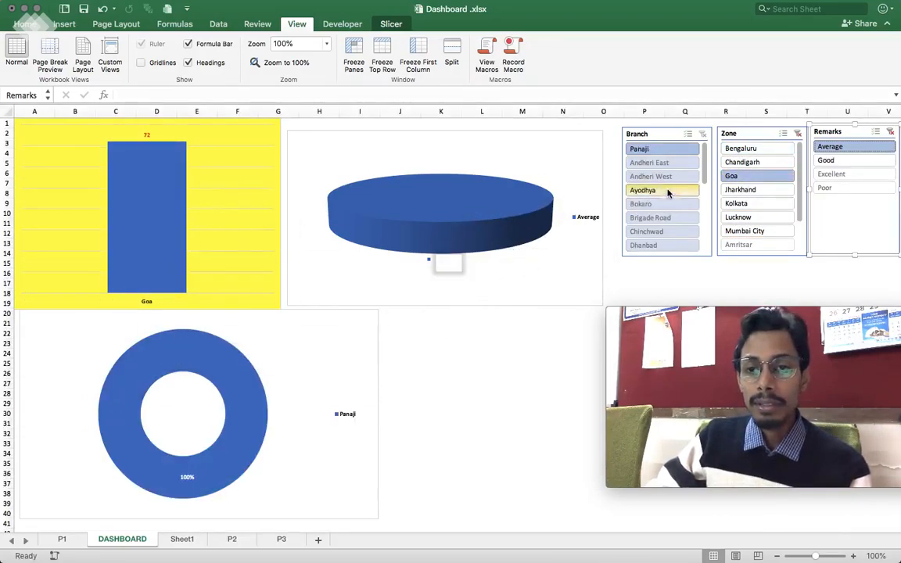
pyautogui.click(745, 232)
pyautogui.click(745, 219)
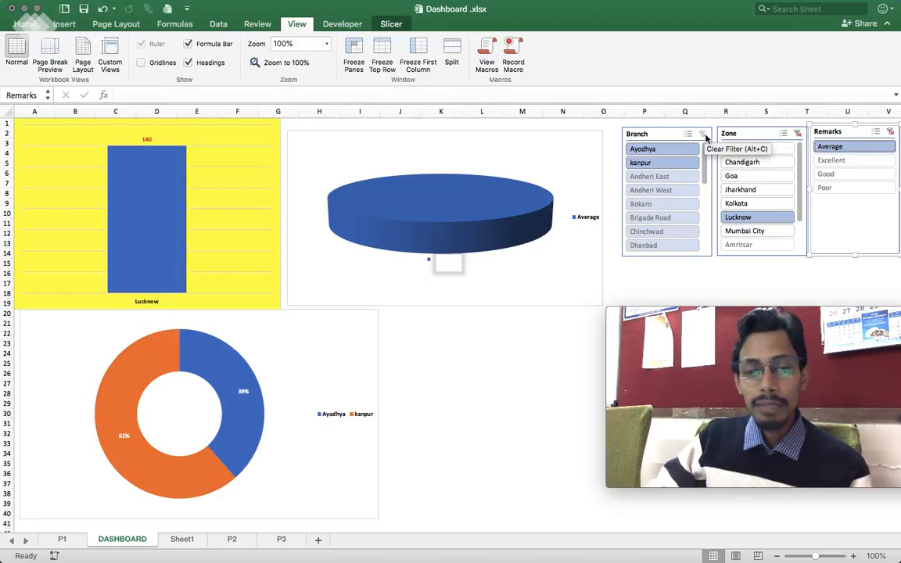
# - Clear the Remarks and Zone slicer filters so the charts cover all data again
pyautogui.click(706, 134)
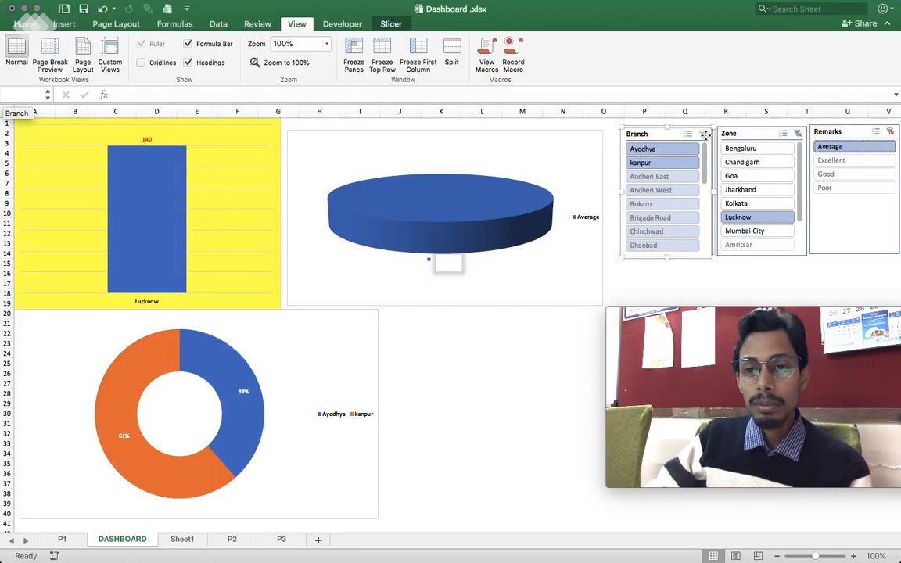
pyautogui.click(890, 135)
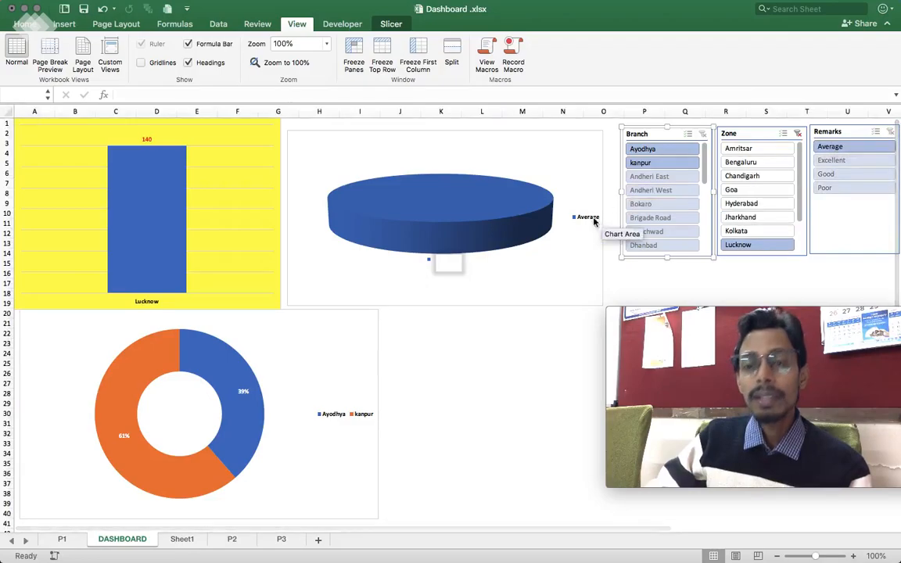
pyautogui.click(799, 134)
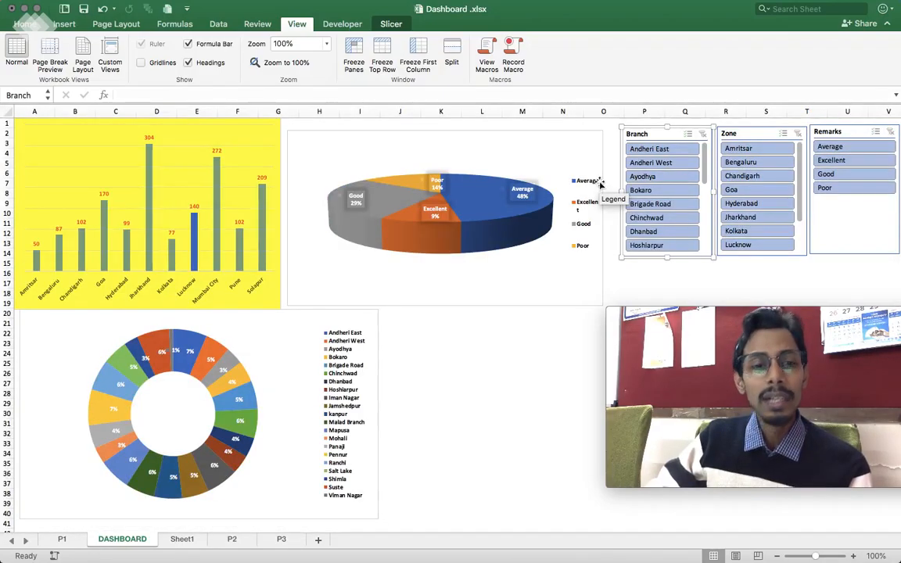